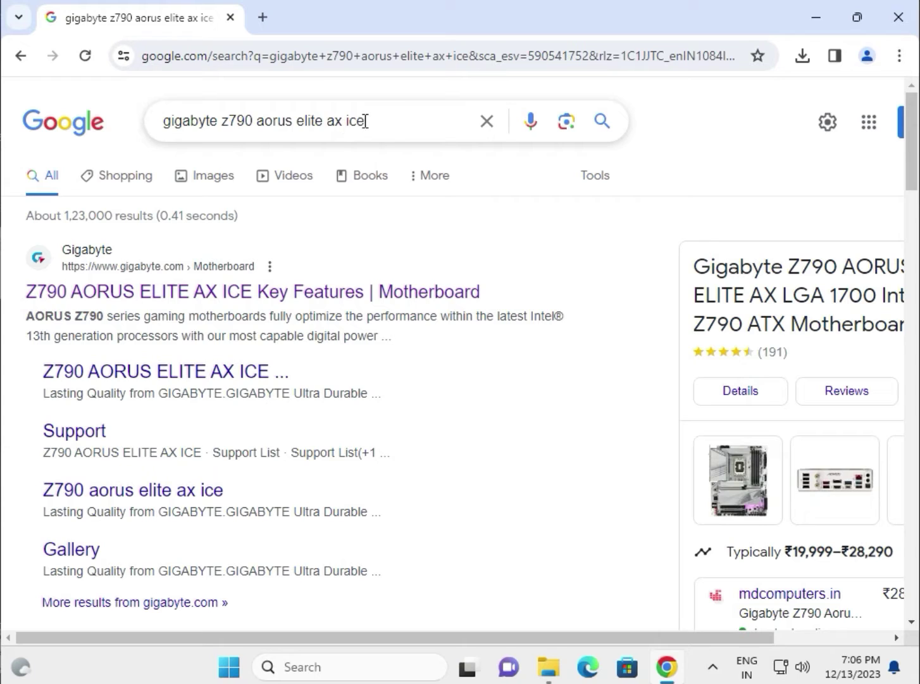
Open the Gigabyte Z790 AORUS ELITE AX ICE search result in a new tab and switch to it
left_click_drag(366, 120, 282, 121)
left_click(120, 104)
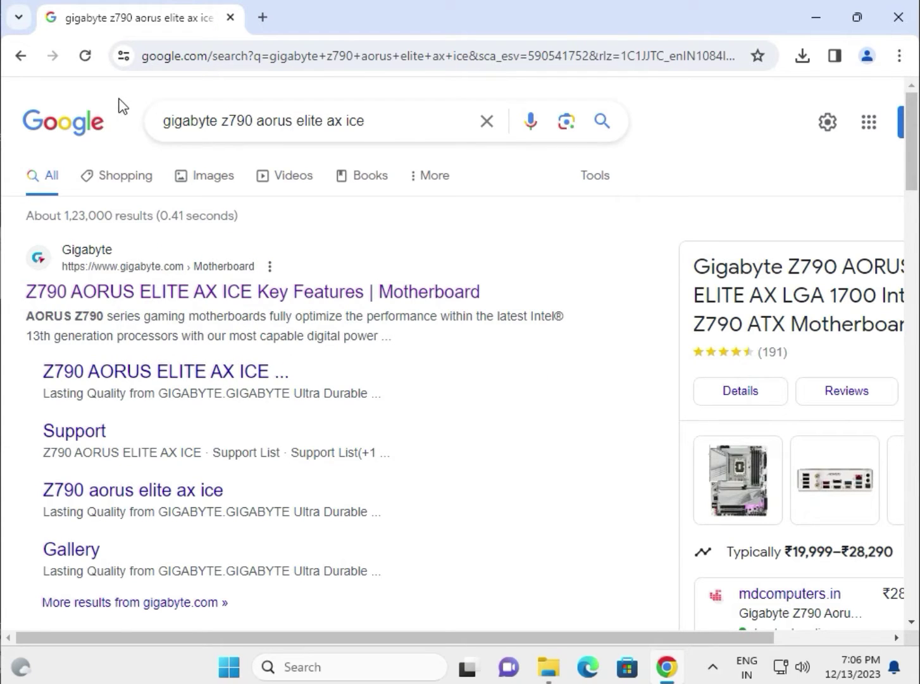
right_click(213, 305)
left_click(238, 314)
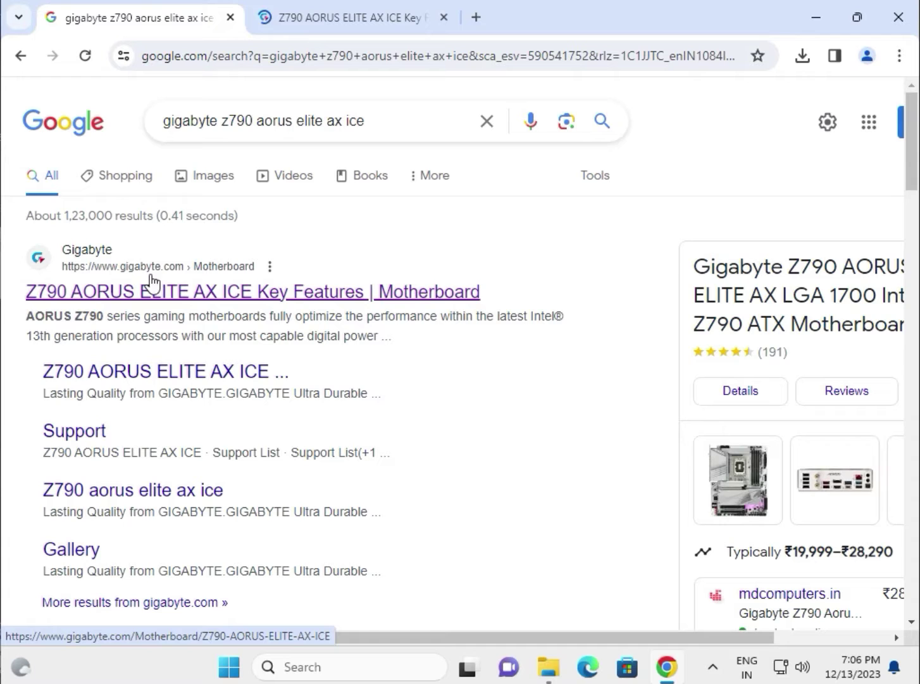
left_click(322, 18)
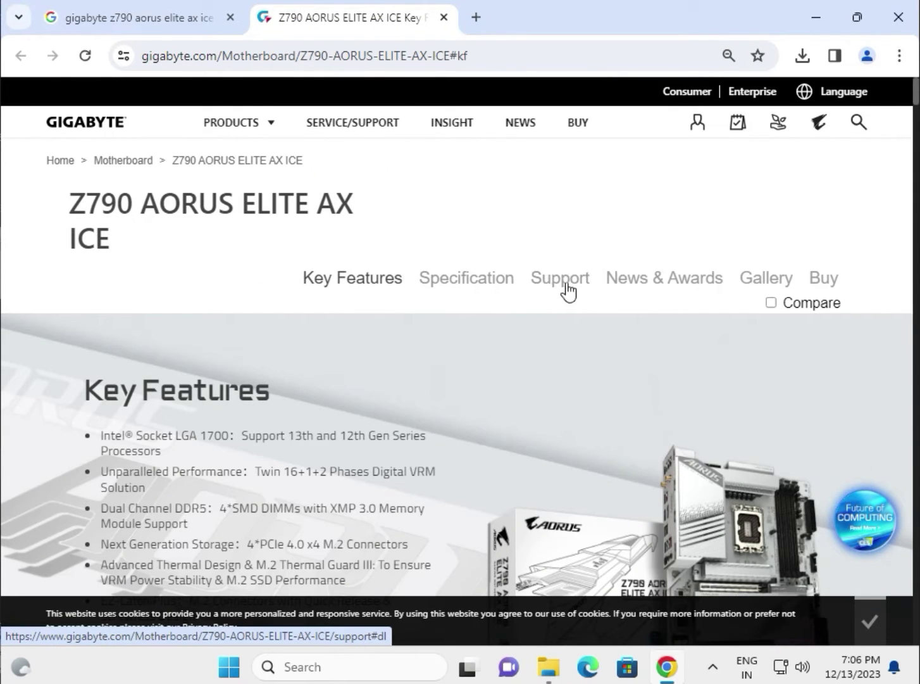
Open the board's Support downloads section and look over the driver OS filter
left_click(565, 287)
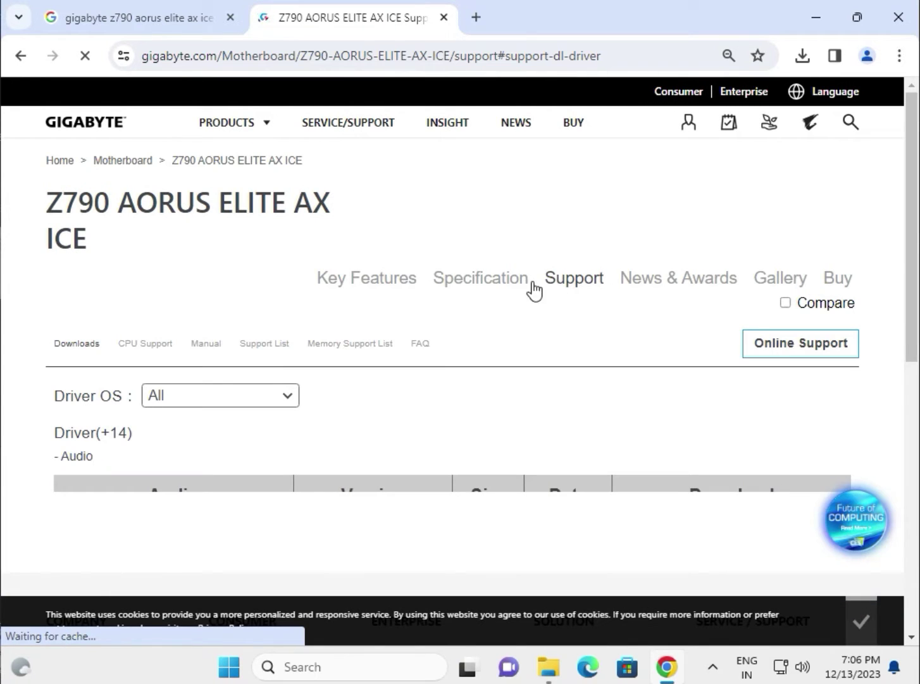
scroll(482, 336, "down", 1)
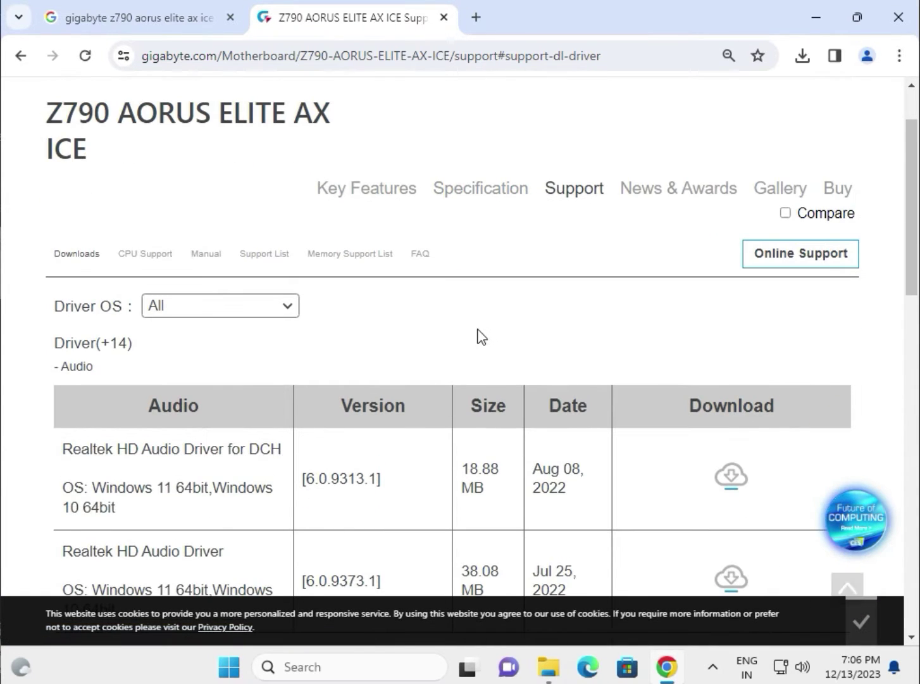
scroll(195, 436, "down", 1)
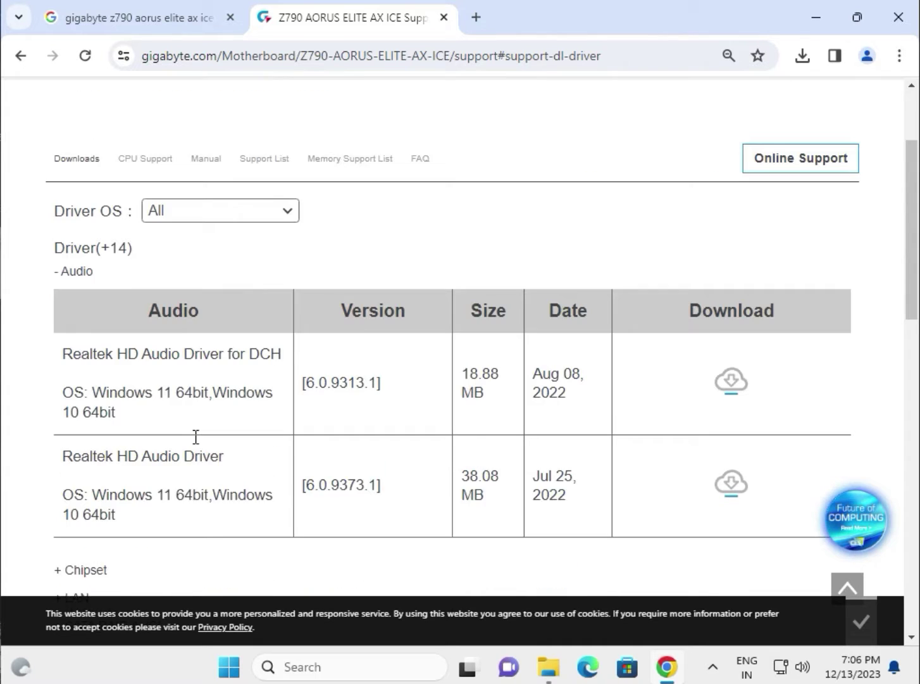
scroll(195, 442, "up", 1)
left_click(203, 278)
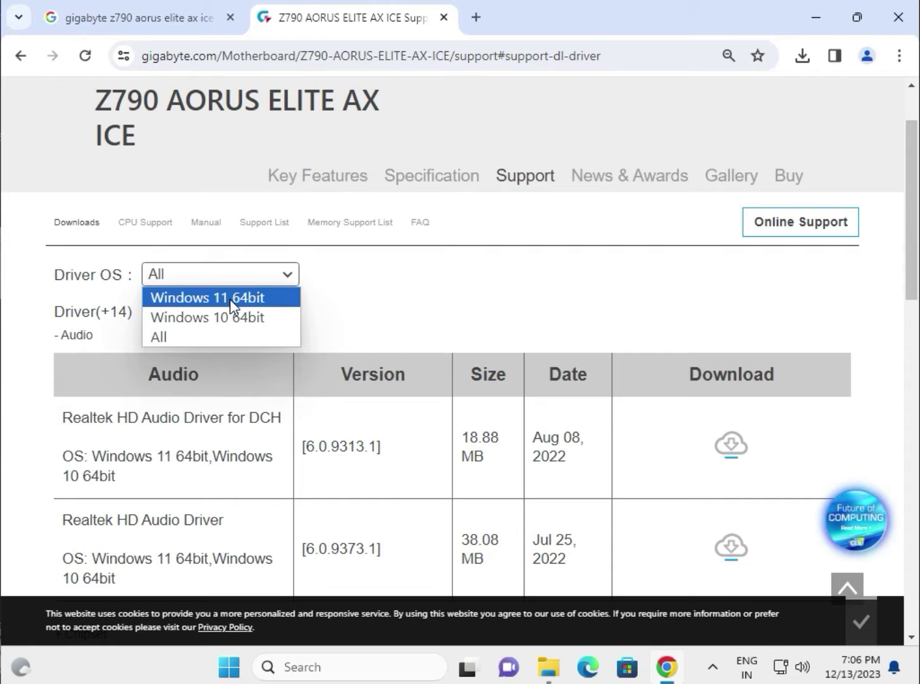
left_click(220, 337)
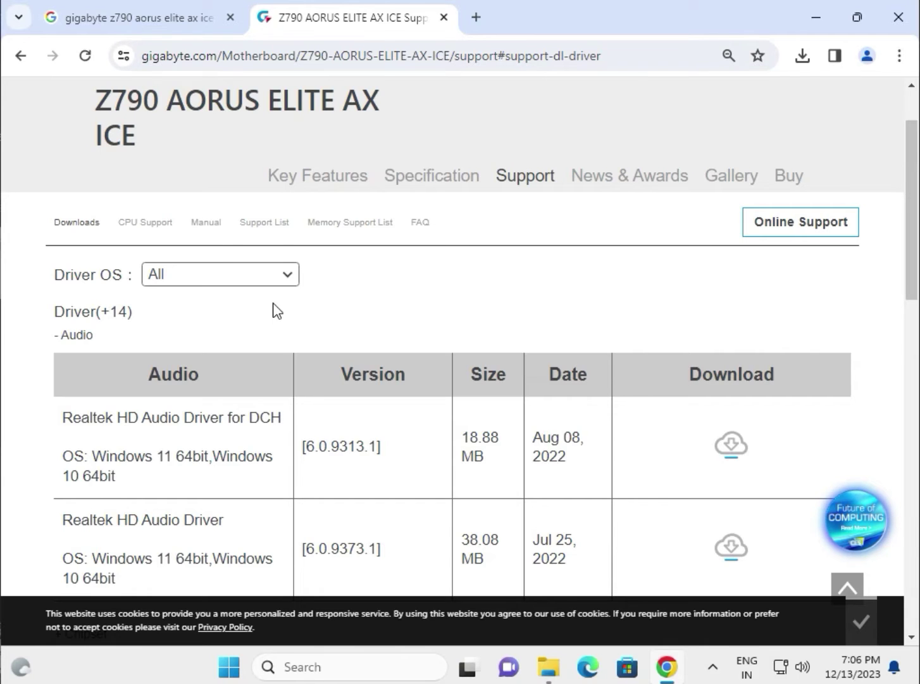
Filter drivers to Windows 11 64bit and download the Realtek HD Audio Driver for DCH
left_click(242, 278)
left_click(234, 297)
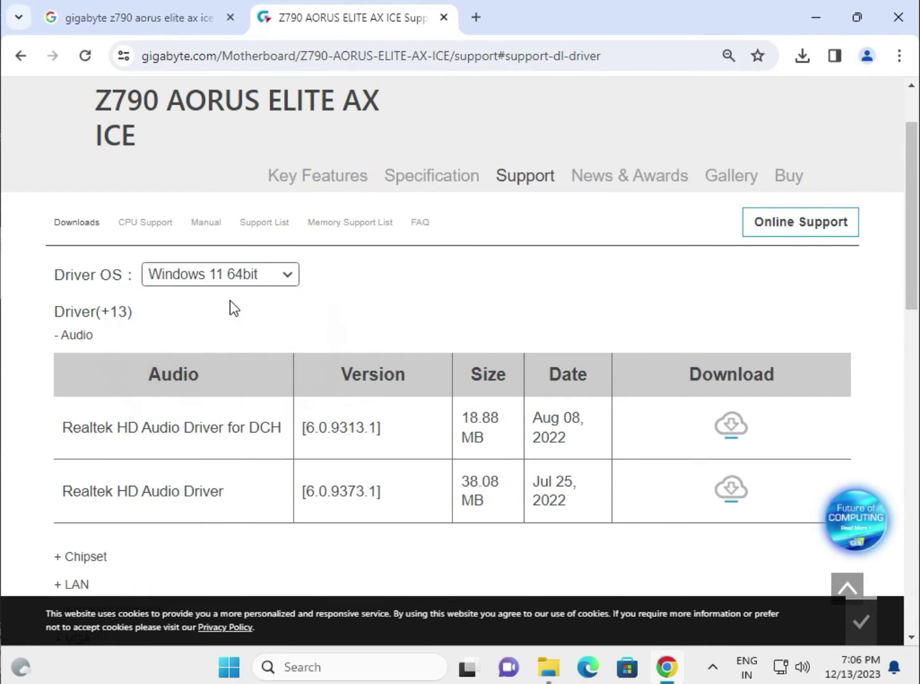
scroll(267, 343, "down", 1)
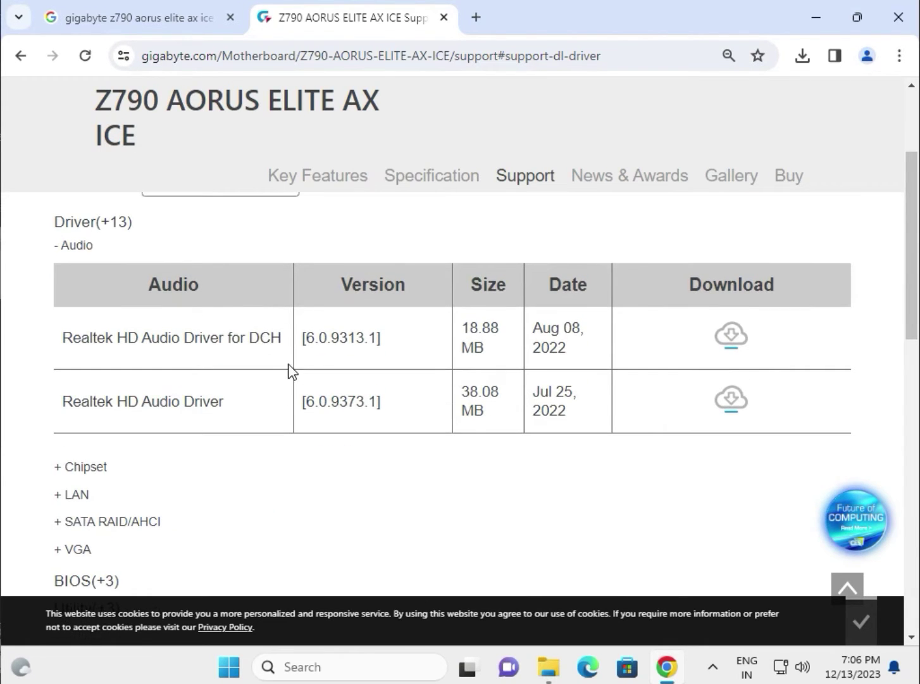
left_click(724, 344)
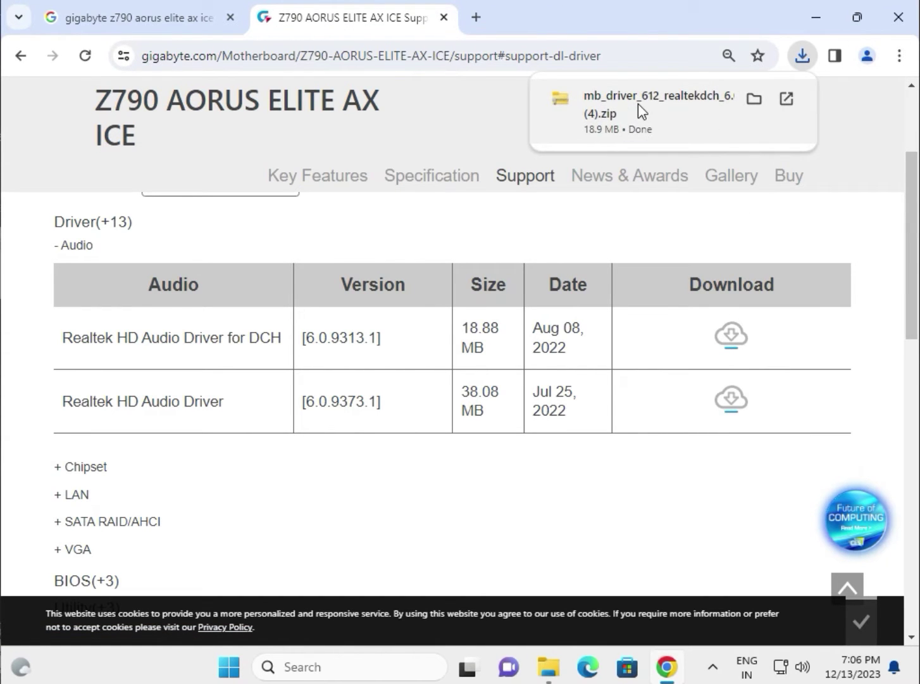
Launch the Realtek audio driver installer from the downloaded zip and approve the UAC prompt
left_click(638, 102)
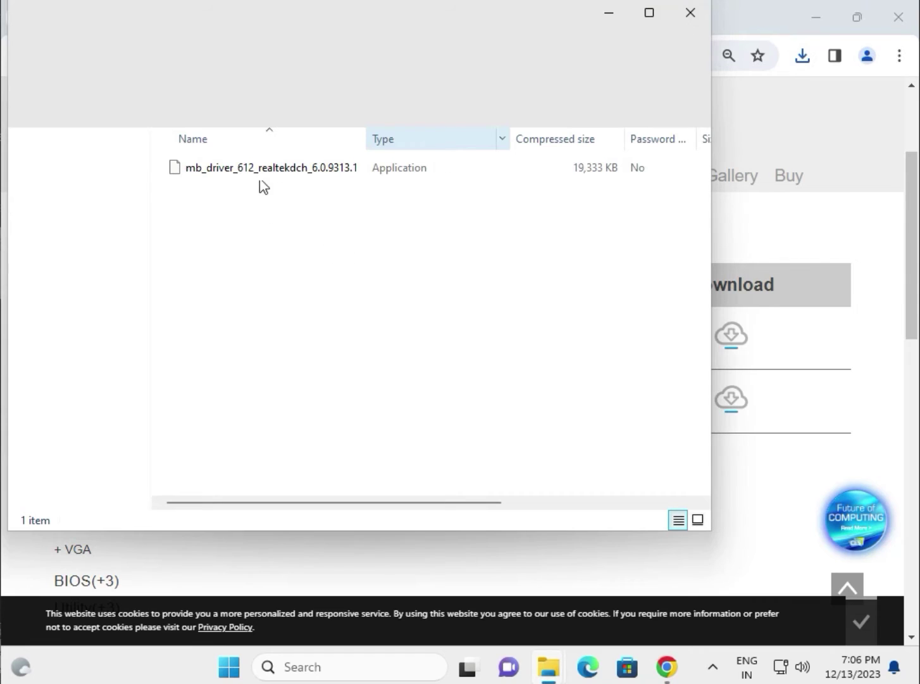
left_click(271, 176)
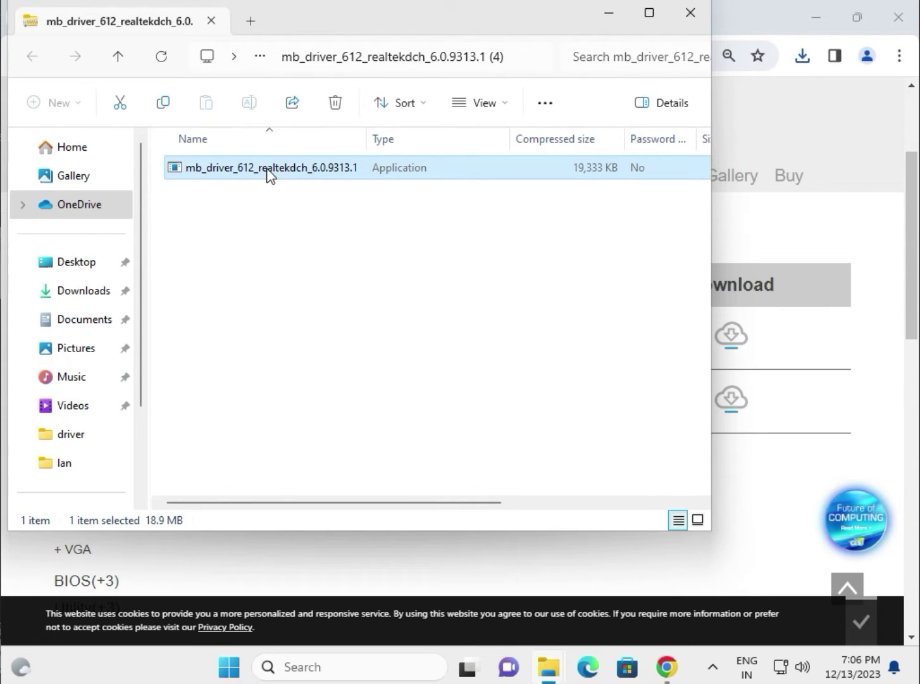
double_click(270, 176)
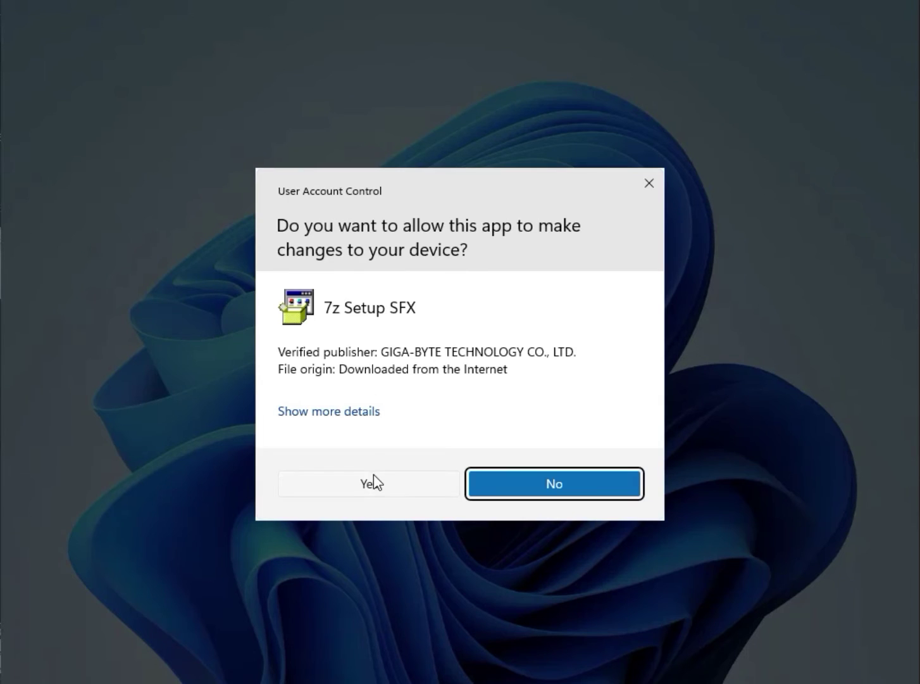
left_click(373, 478)
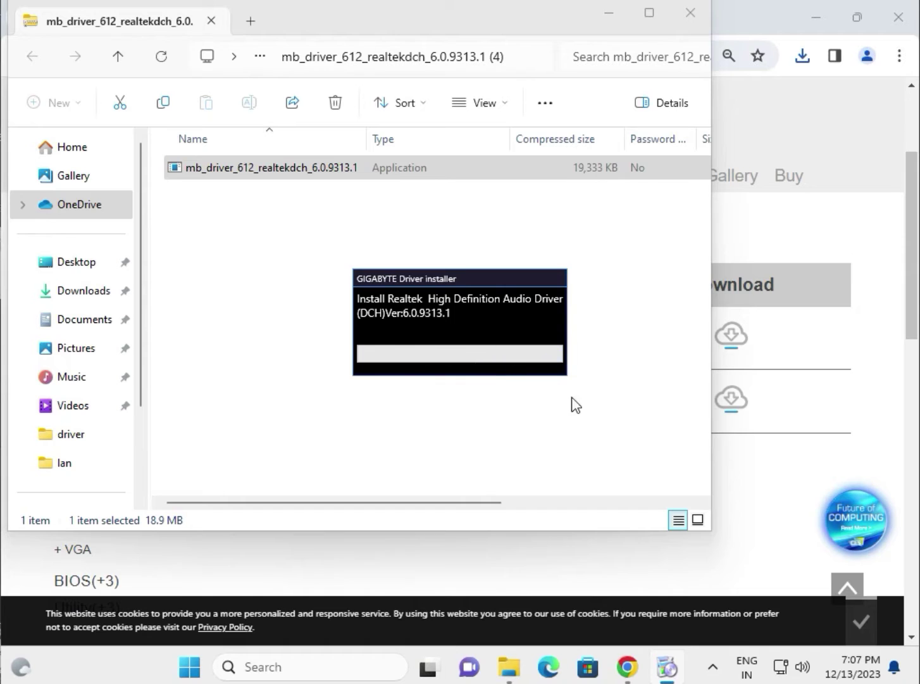
left_click(855, 392)
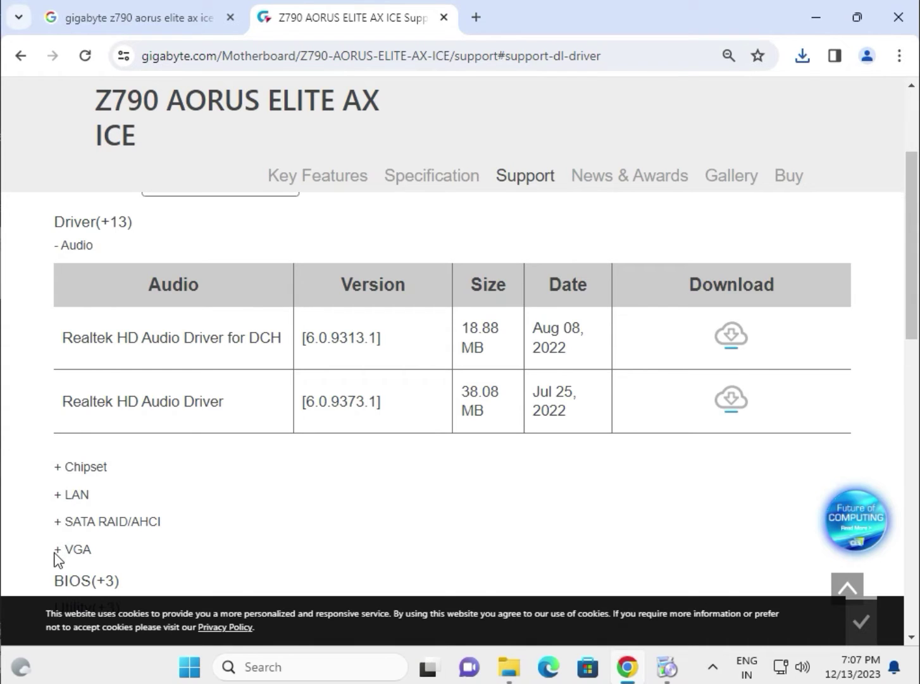
scroll(182, 540, "down", 1)
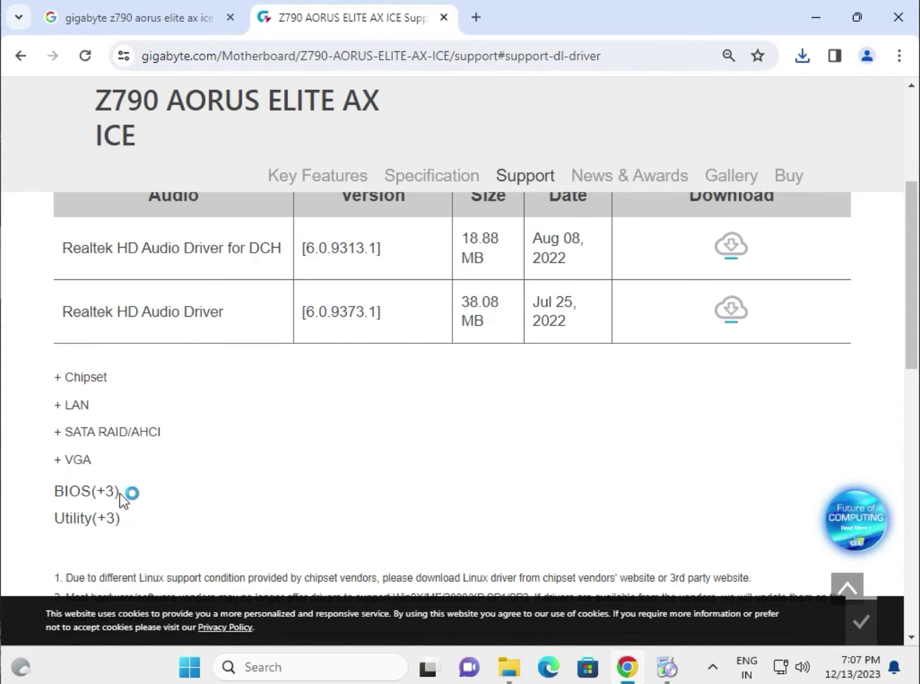
left_click(92, 497)
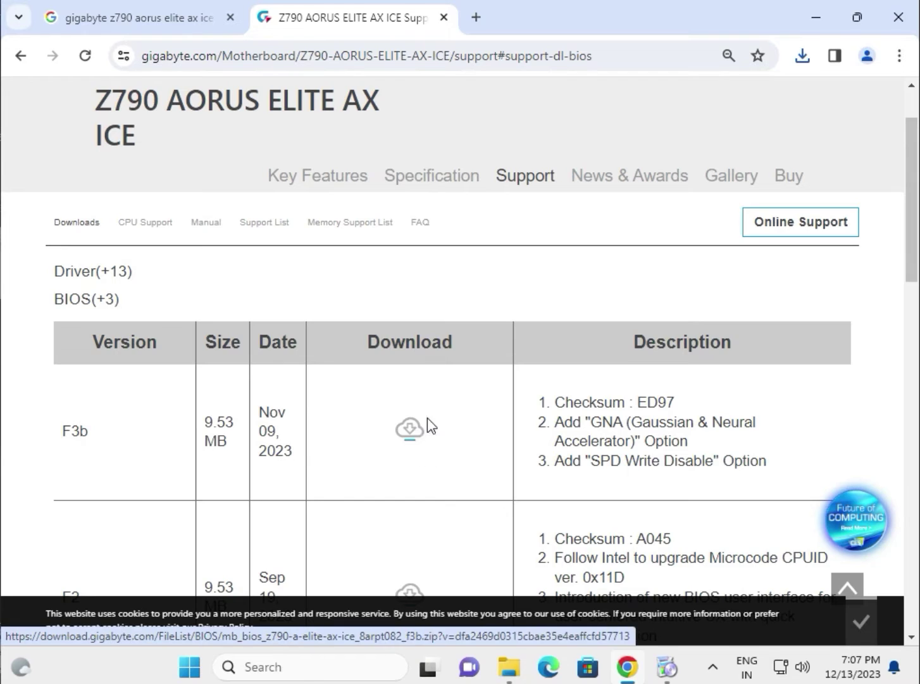
scroll(426, 424, "up", 2)
left_click(99, 402)
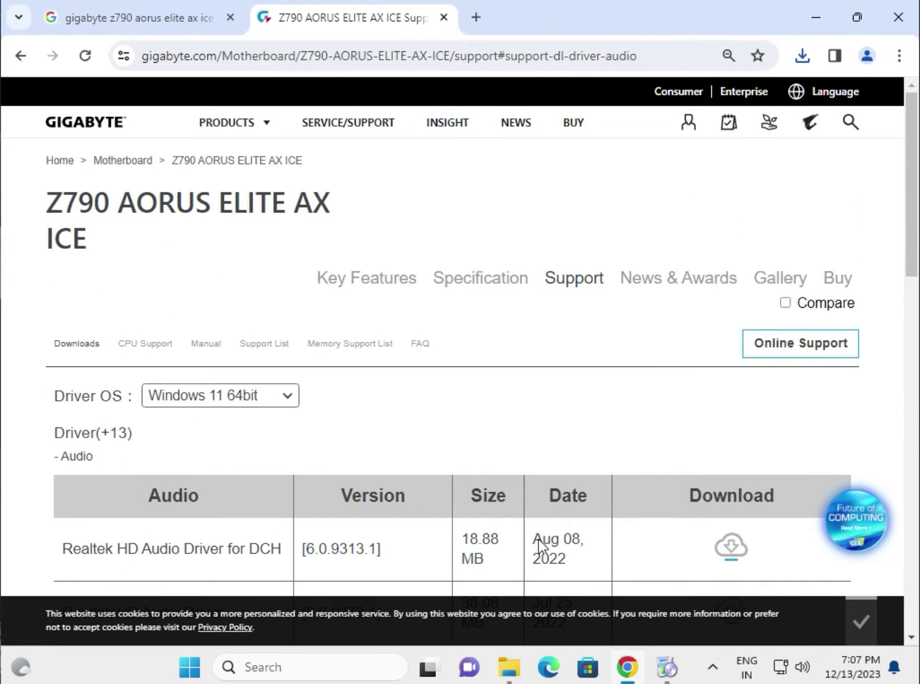
mouse_move(626, 665)
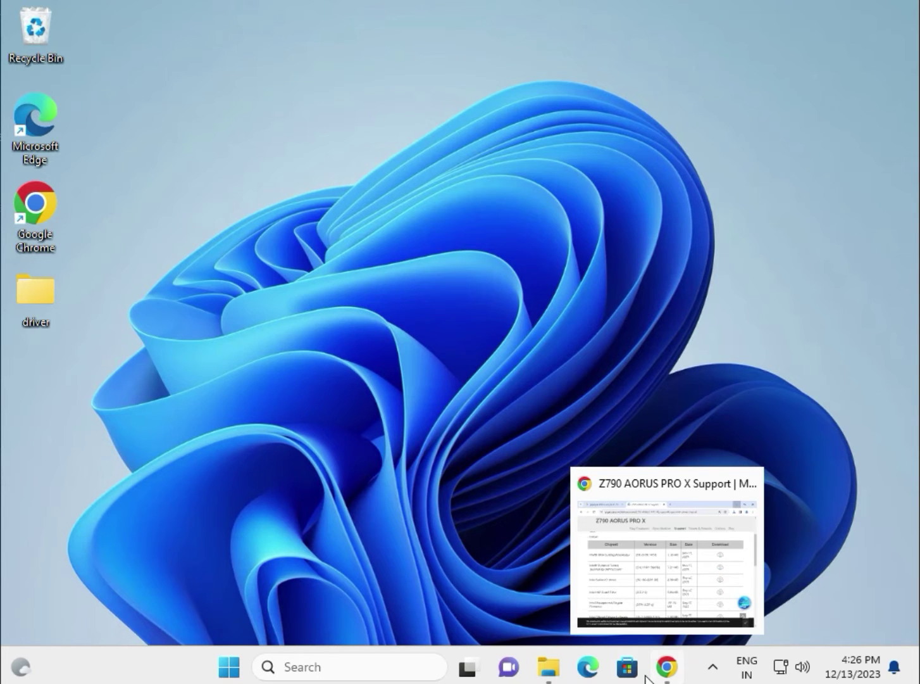
Place the driver folder icon in the desktop's top row next to the Recycle Bin
left_click(486, 243)
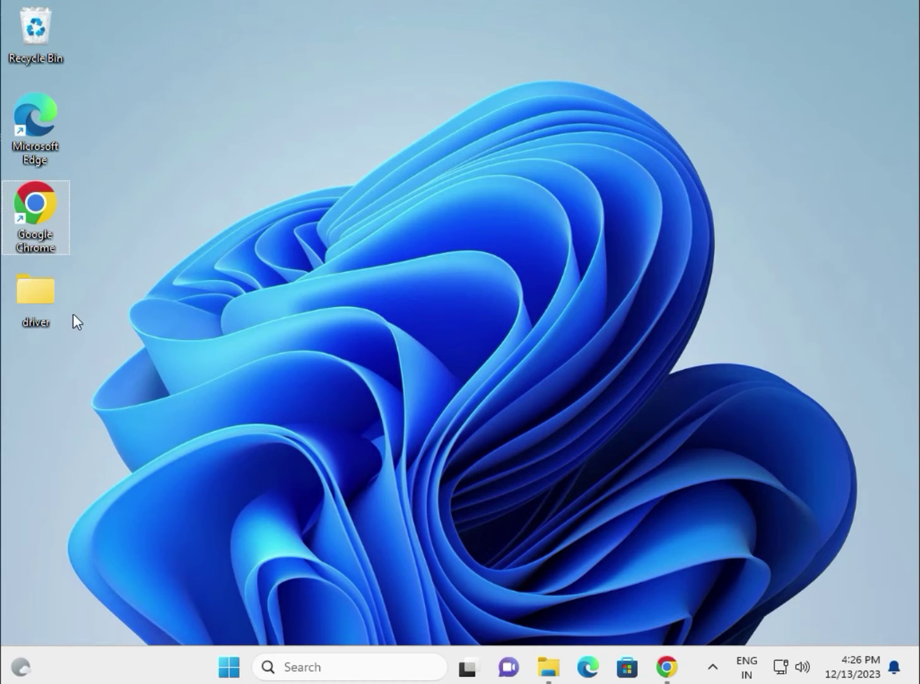
left_click_drag(51, 289, 111, 54)
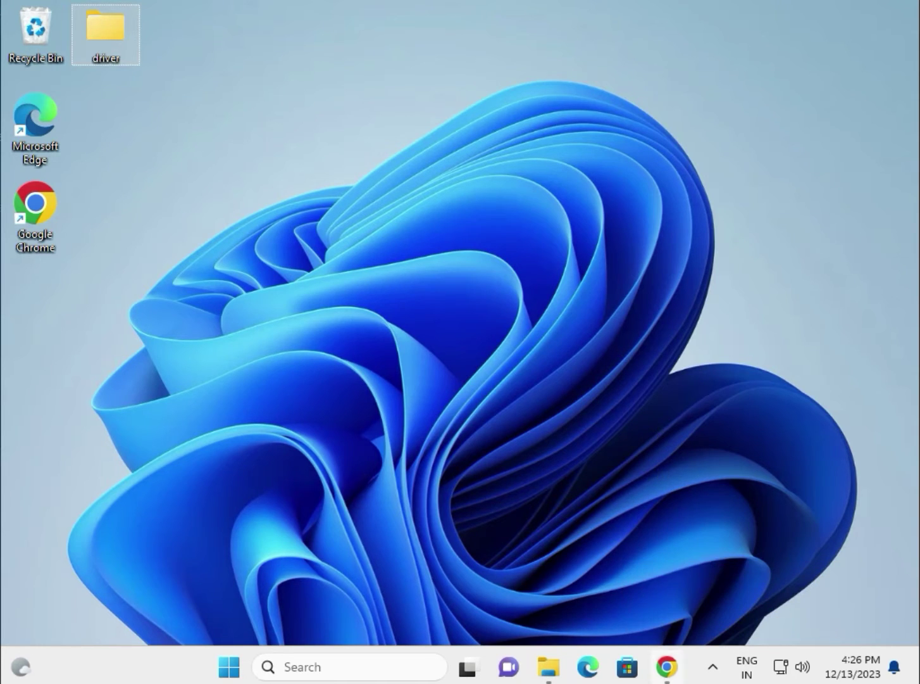
mouse_move(667, 665)
mouse_move(116, 30)
Open Device Manager from the Start button's quick-access menu
right_click(227, 667)
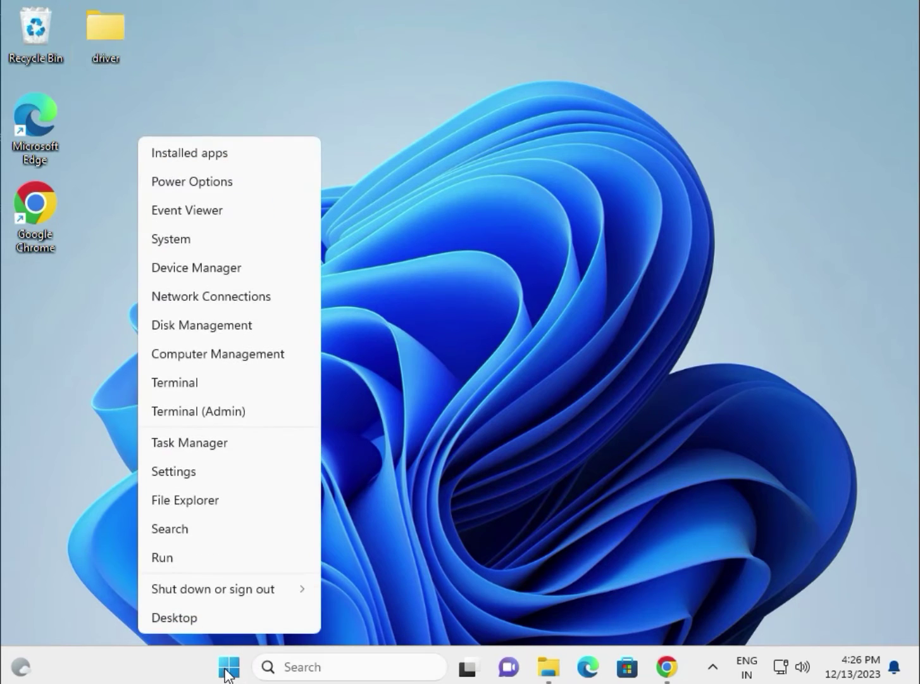
left_click(187, 273)
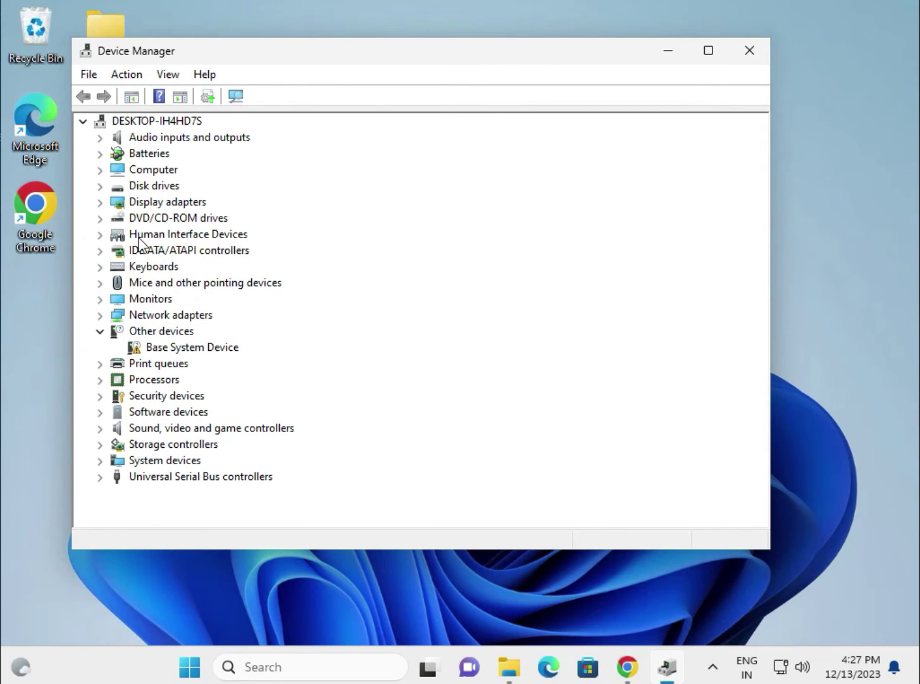
left_click_drag(168, 38, 230, 47)
left_click(123, 28)
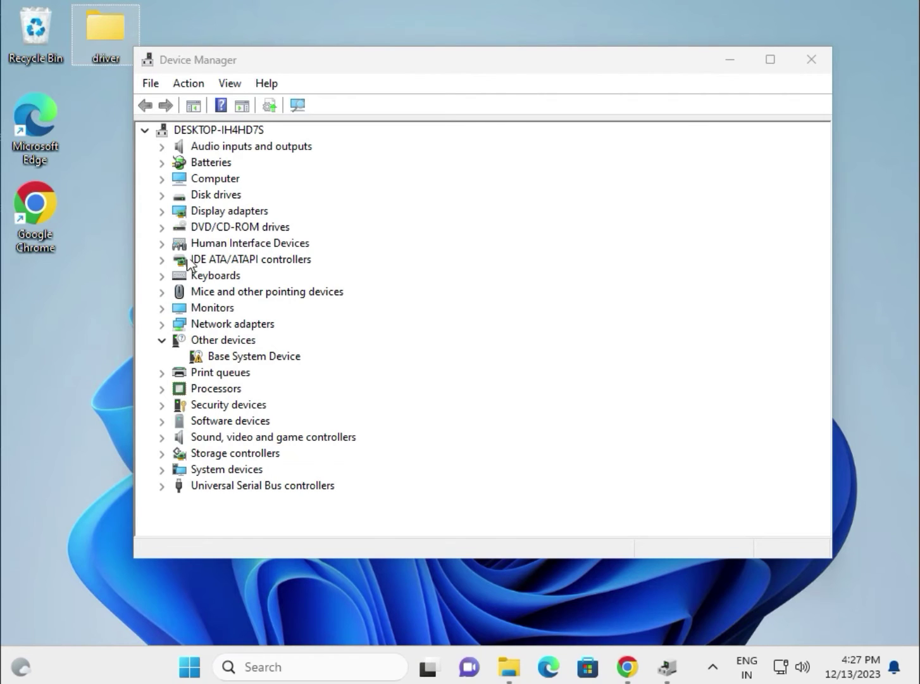
Expand Display adapters and bring up the Microsoft Basic Display Adapter's context menu
left_click(162, 211)
left_click(162, 211)
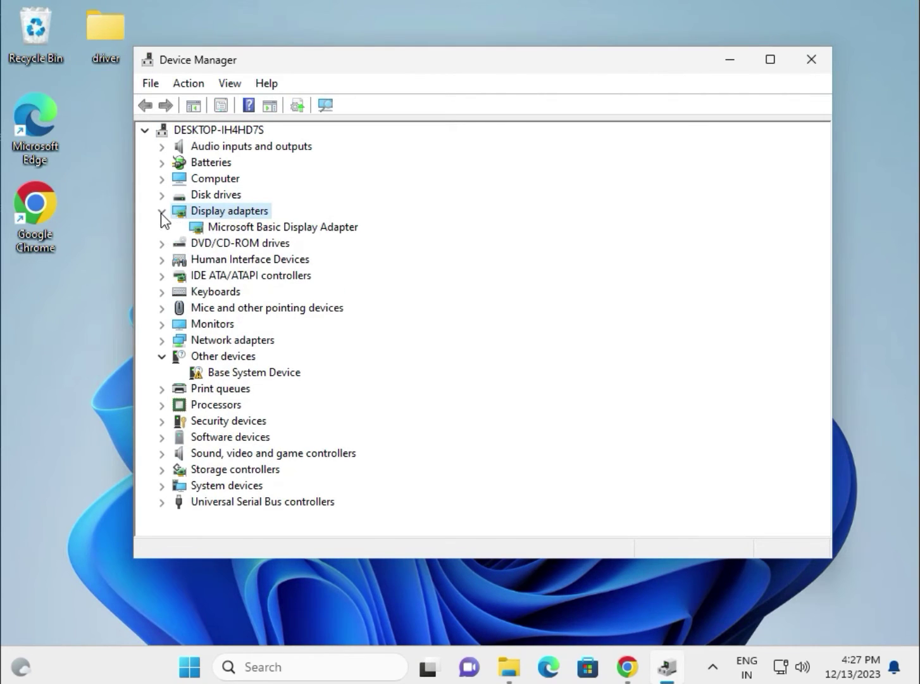
right_click(235, 233)
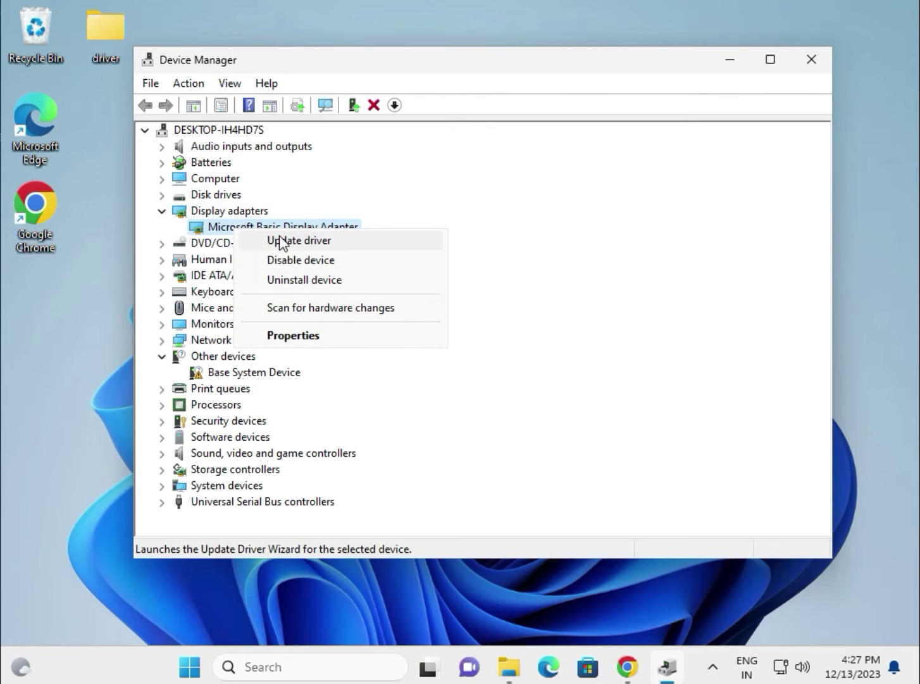
Update the Microsoft Basic Display Adapter from Desktop\driver; the best driver is already installed
left_click(281, 241)
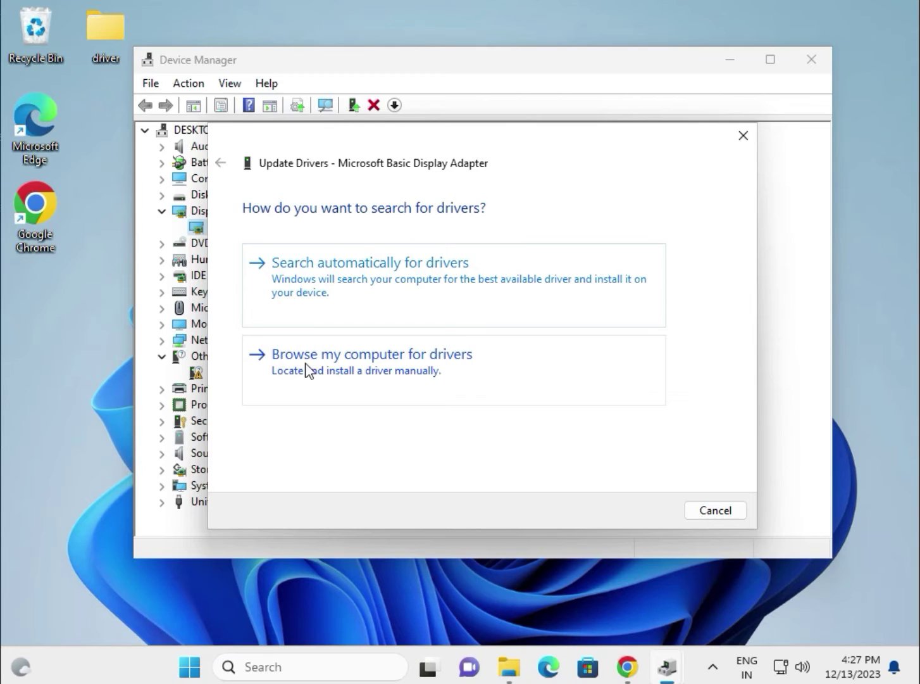
left_click(424, 370)
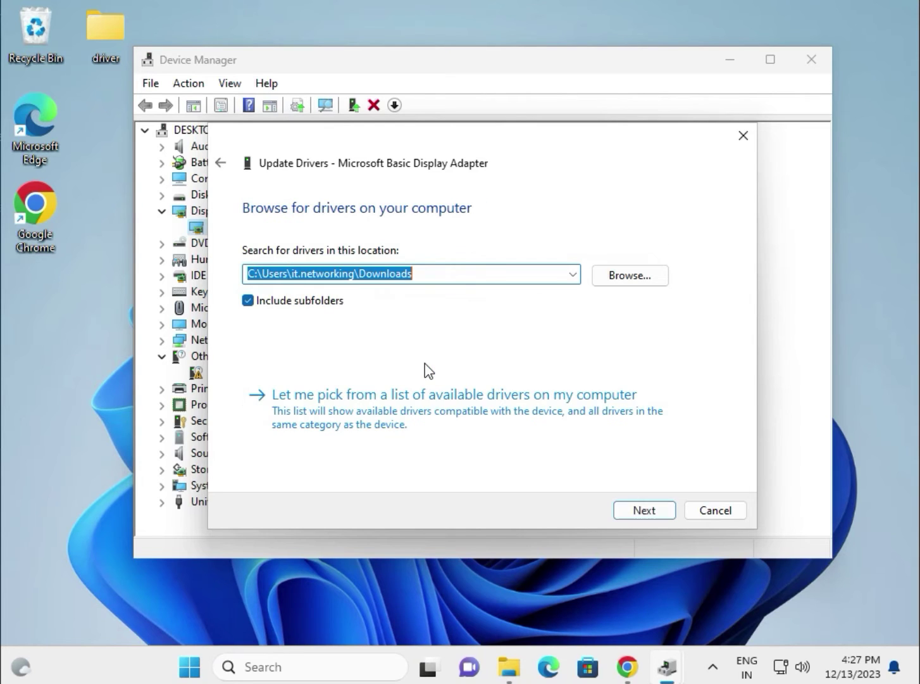
left_click(628, 278)
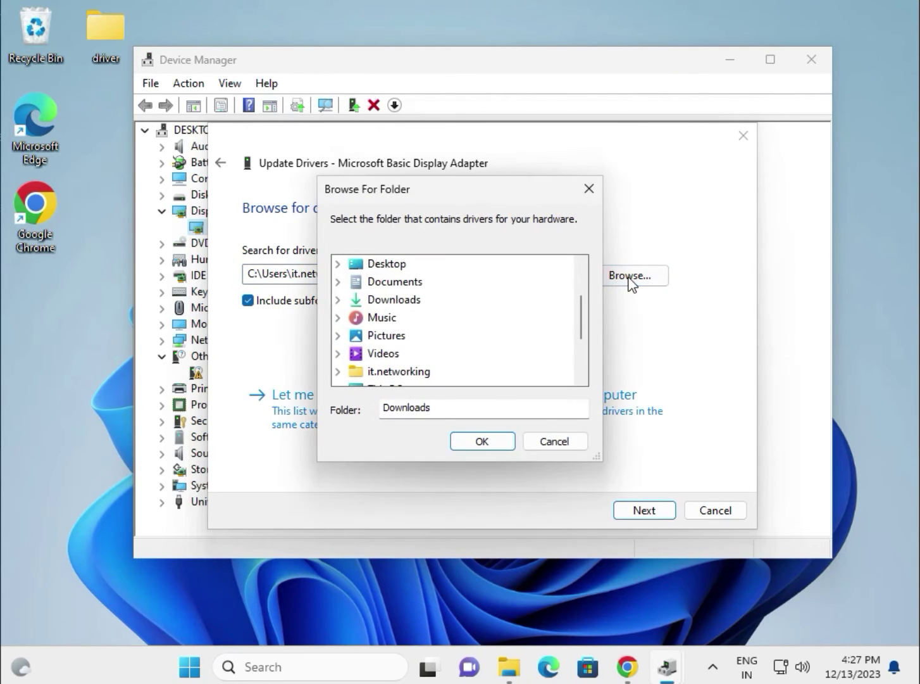
left_click(370, 268)
left_click(397, 356)
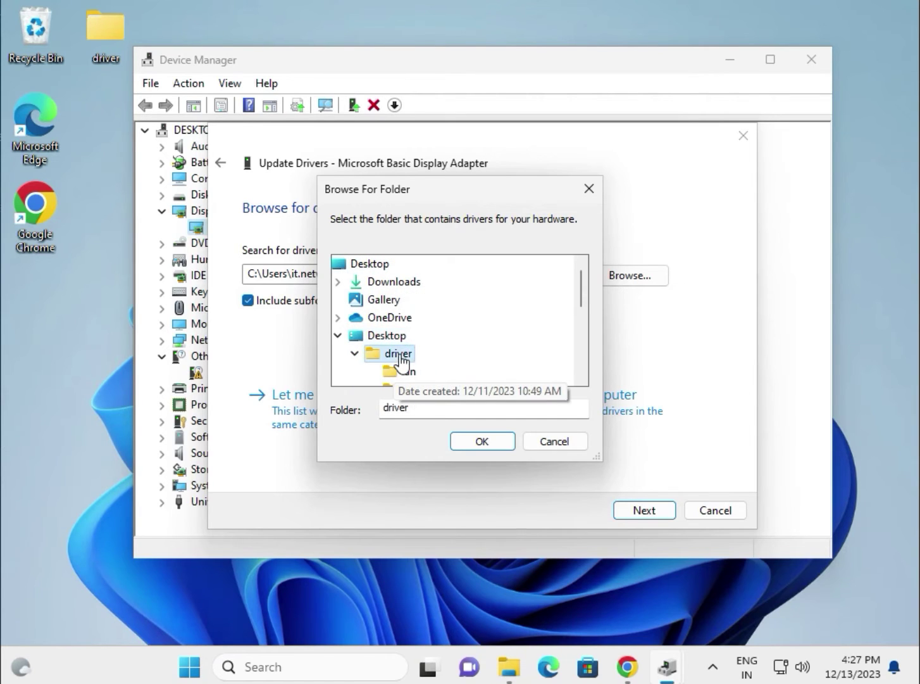
scroll(397, 358, "down", 1)
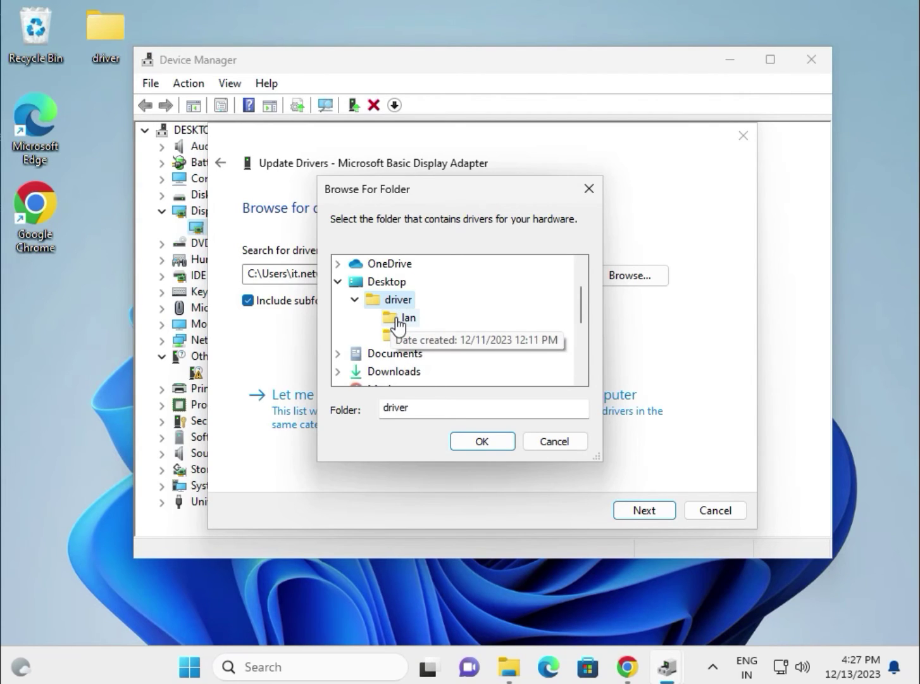
left_click(485, 443)
left_click(647, 511)
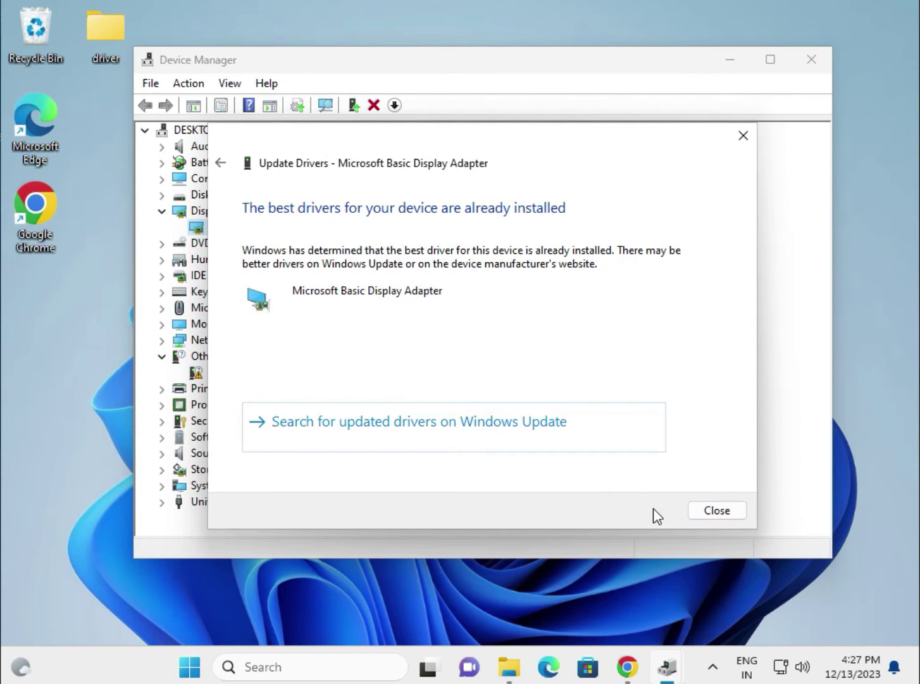
left_click(703, 510)
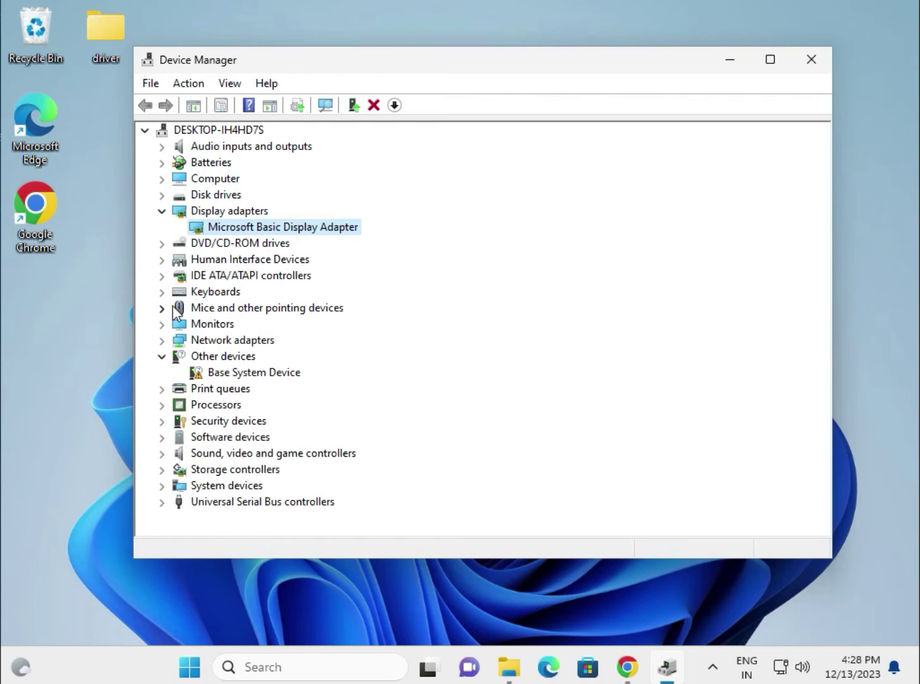
Expand Network adapters and bring up the Intel PRO/1000 MT Desktop Adapter's context menu
left_click(165, 340)
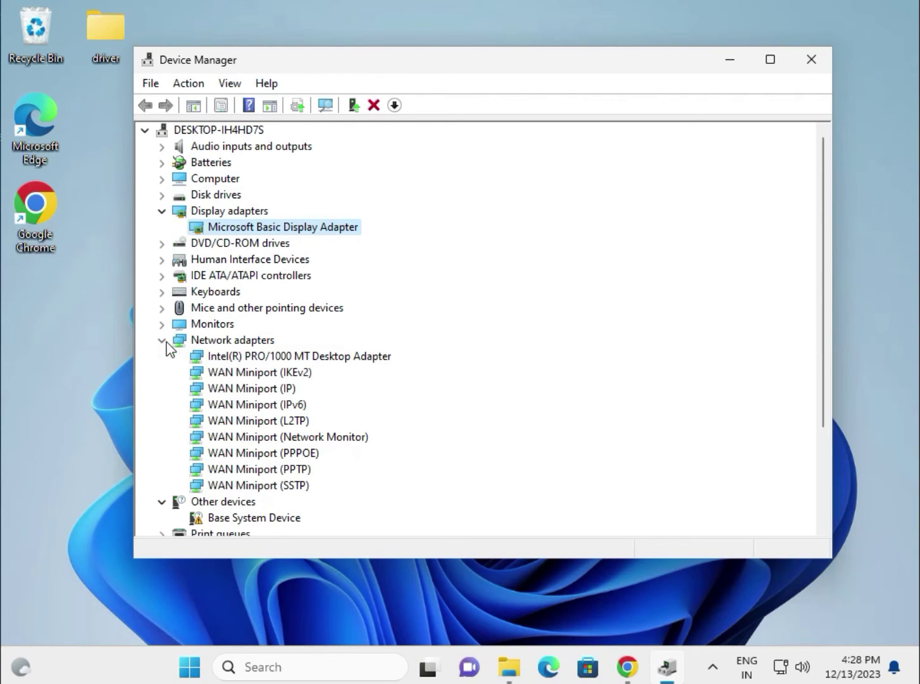
left_click(266, 357)
right_click(269, 358)
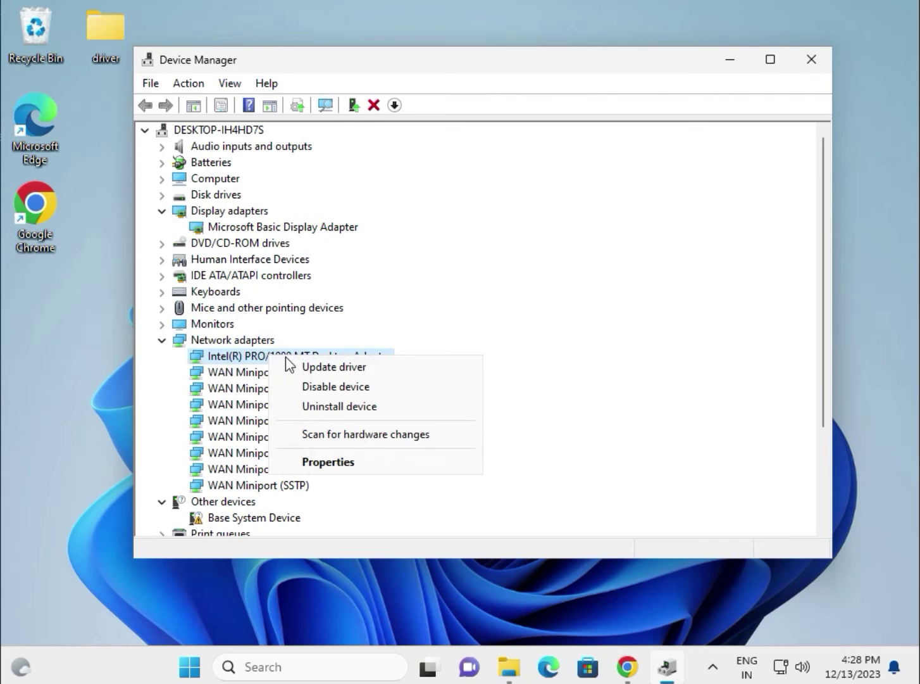
left_click(559, 346)
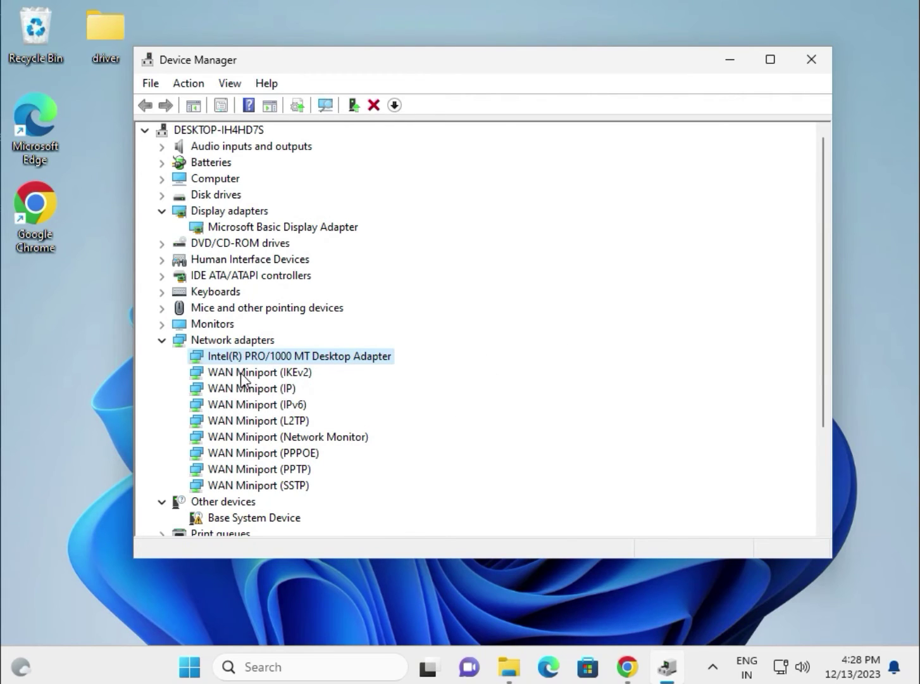
right_click(369, 359)
Update the Intel network adapter's driver from Desktop\driver, finding the best one already installed
left_click(418, 370)
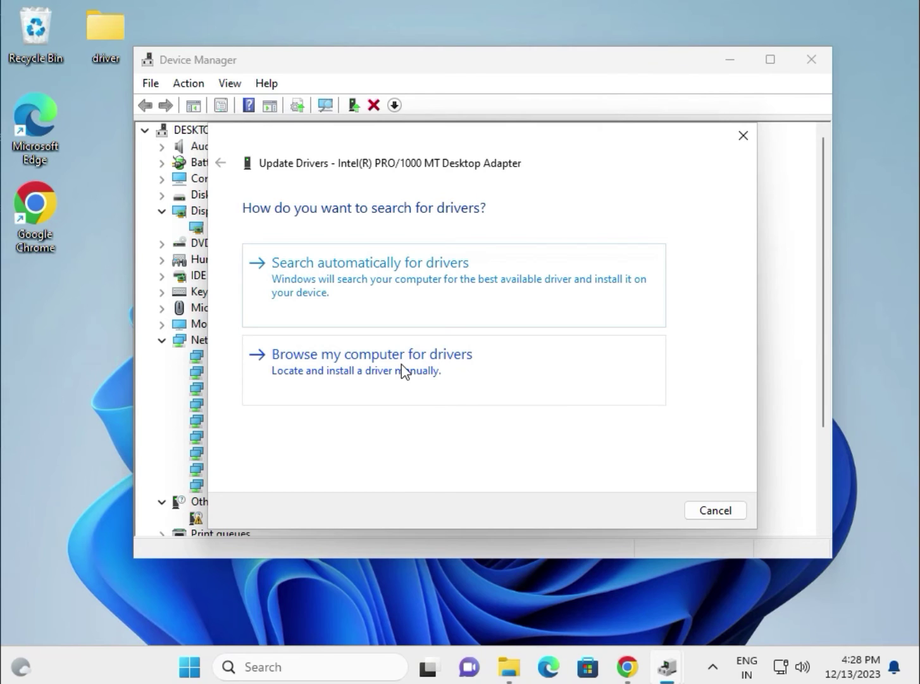
left_click(403, 369)
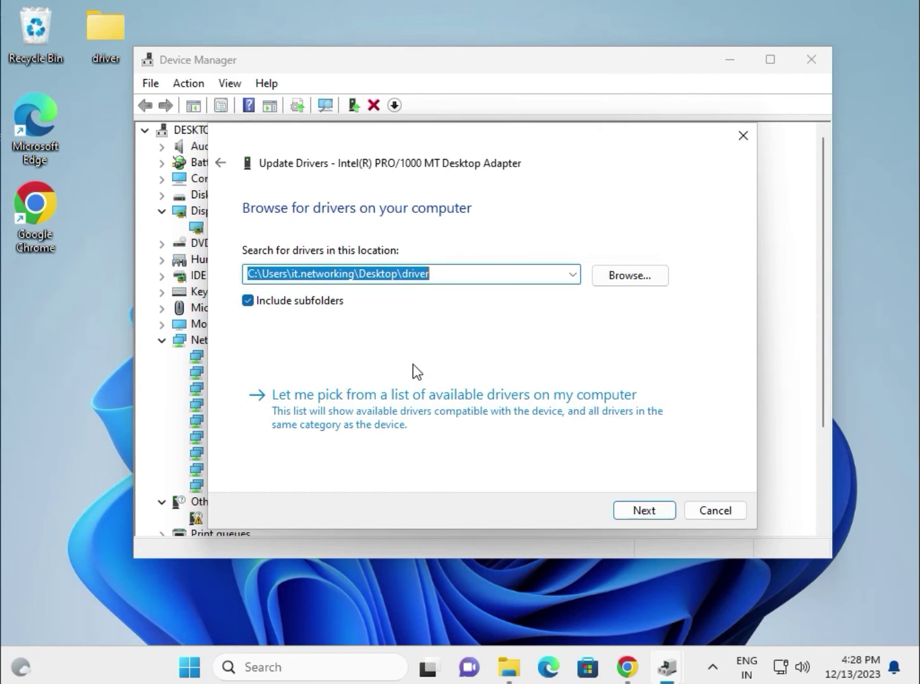
left_click(616, 279)
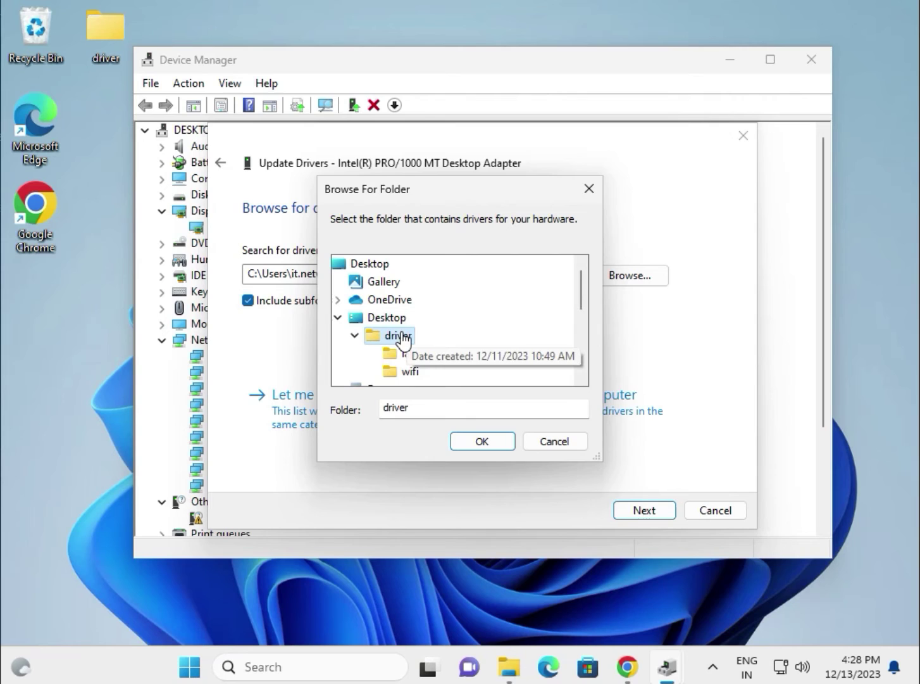
left_click(479, 440)
left_click(647, 511)
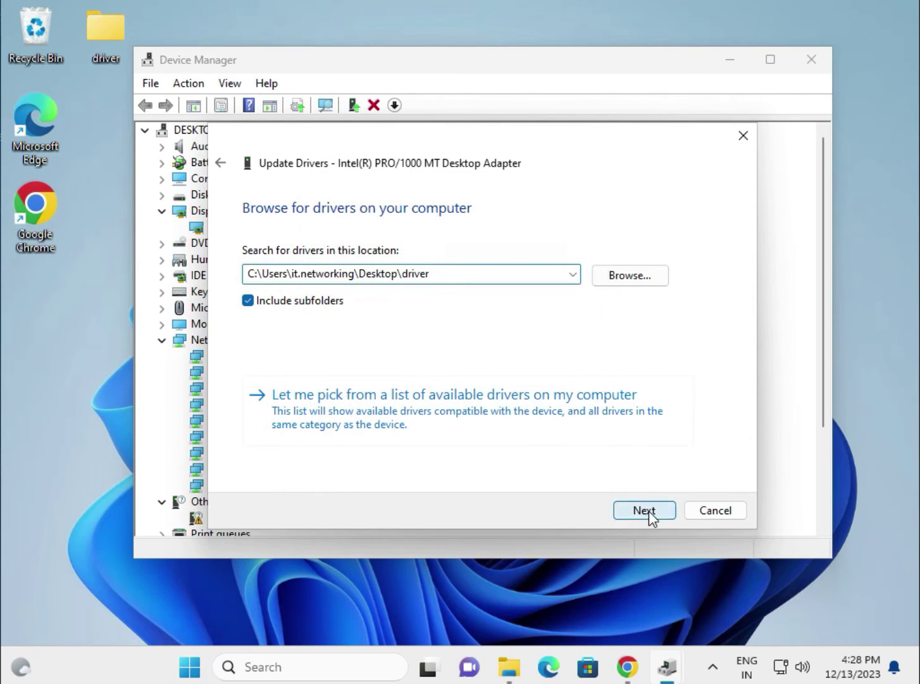
left_click(96, 35)
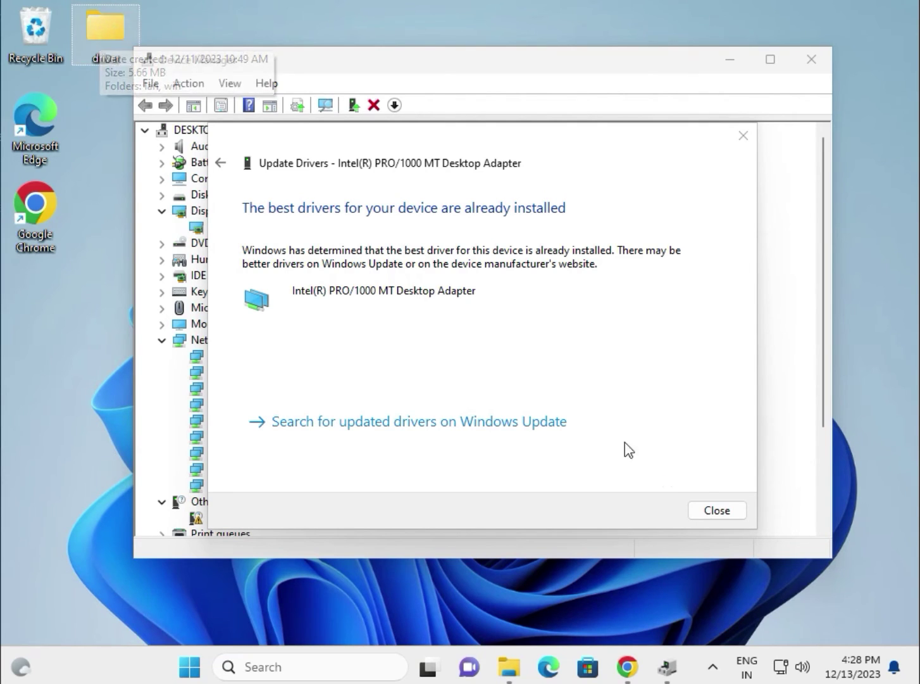
left_click(716, 510)
Expand Processors and bring up the first Intel Core i3-6098P CPU's context menu
scroll(201, 367, "down", 3)
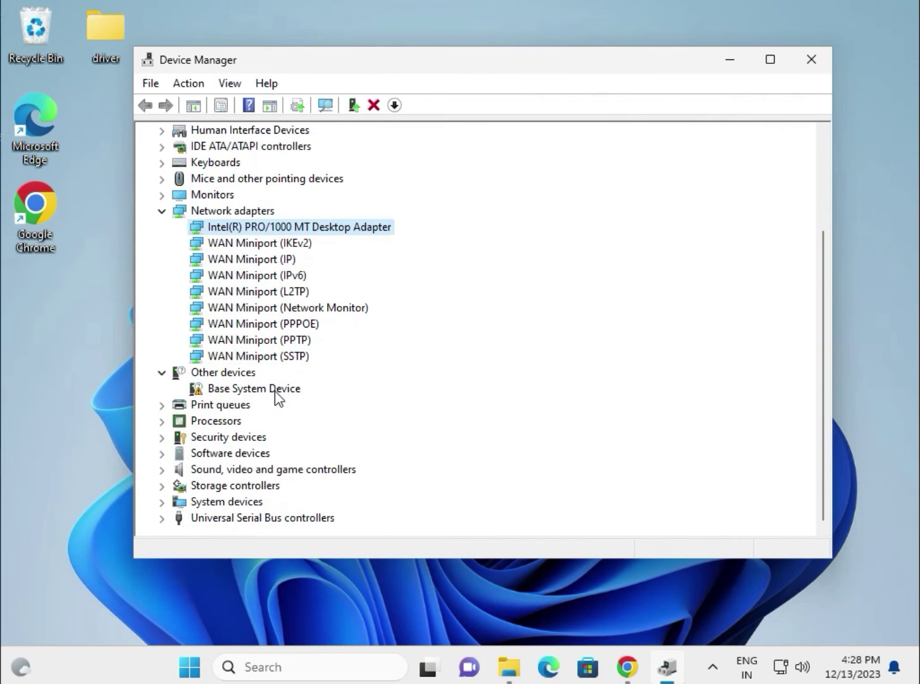
left_click(163, 421)
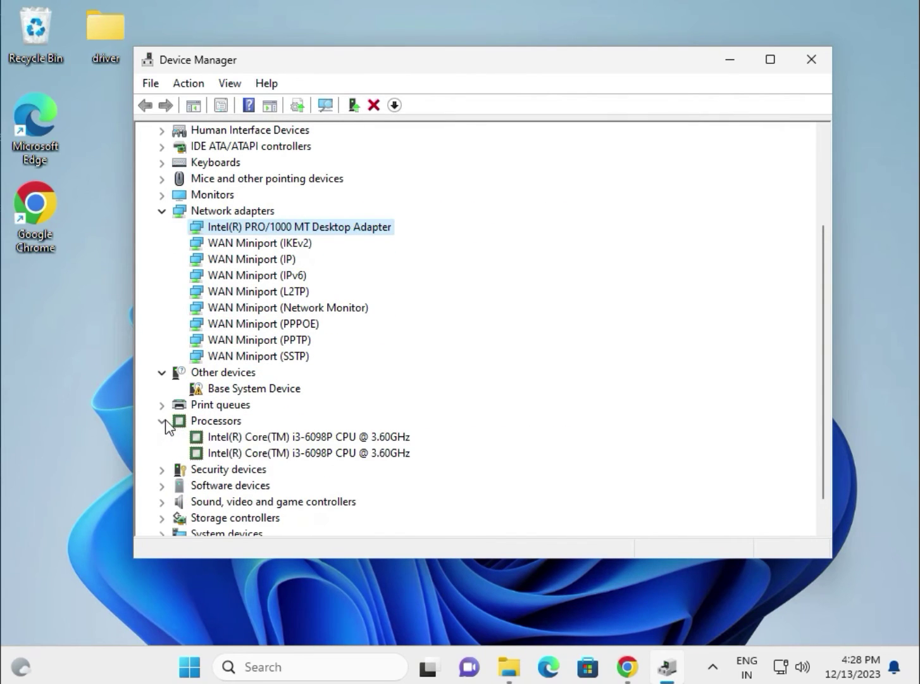
left_click(301, 440)
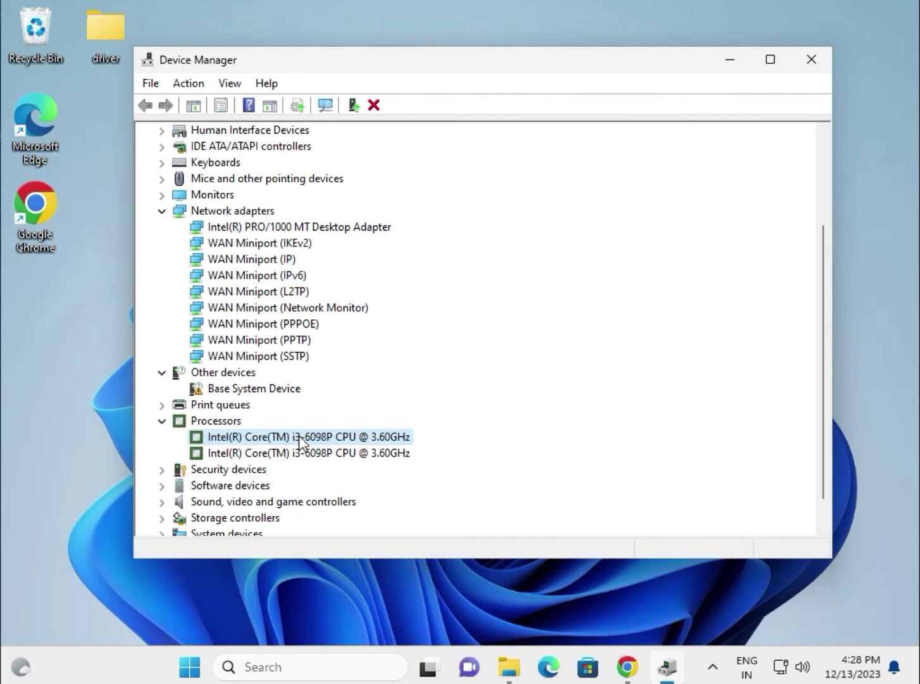
right_click(301, 440)
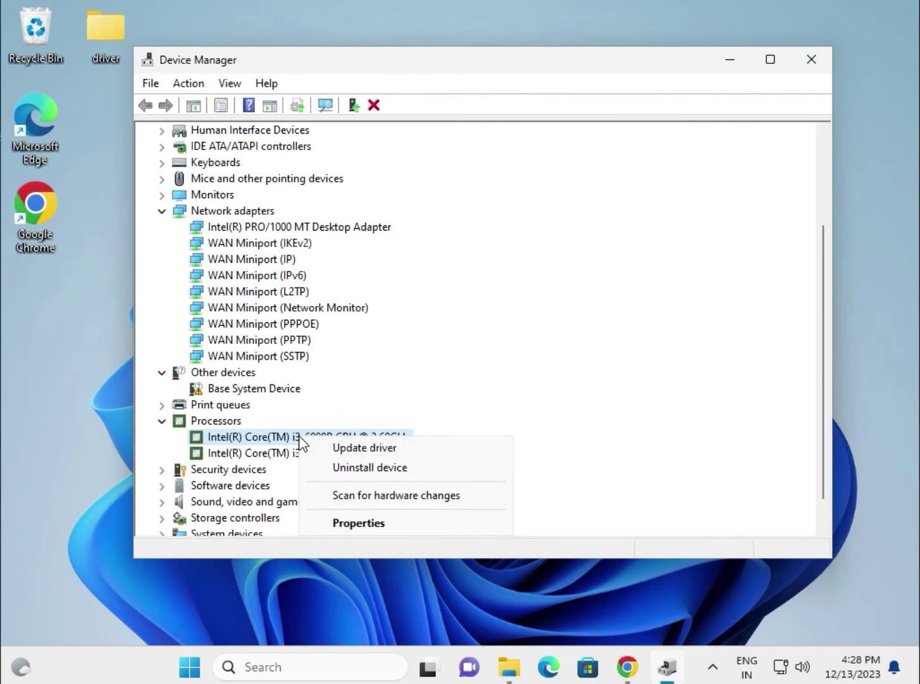
Search the Desktop\driver folder for a processor driver and close the finished wizard
left_click(341, 451)
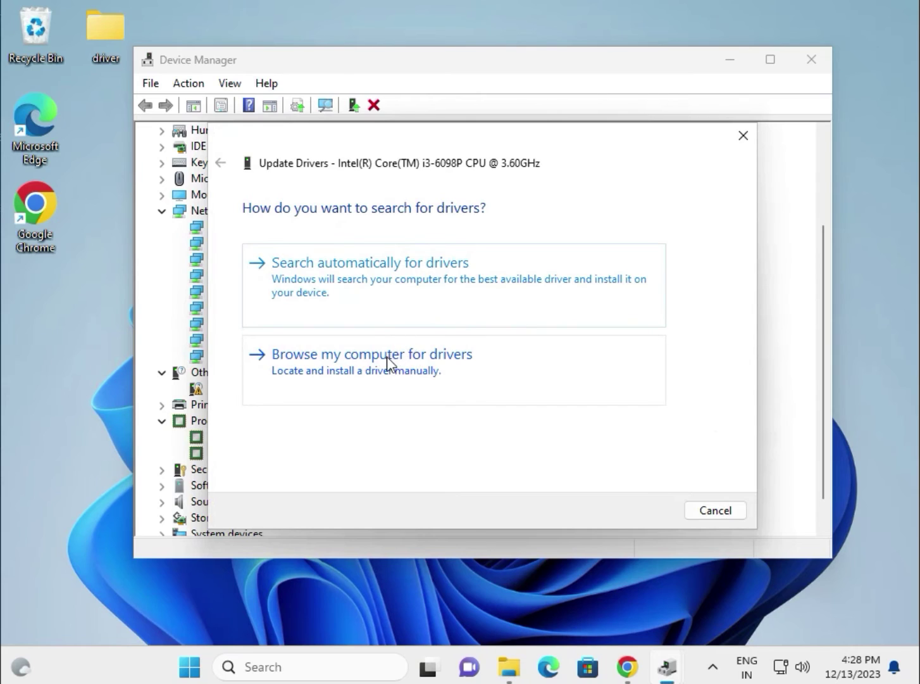
left_click(387, 358)
left_click(349, 278)
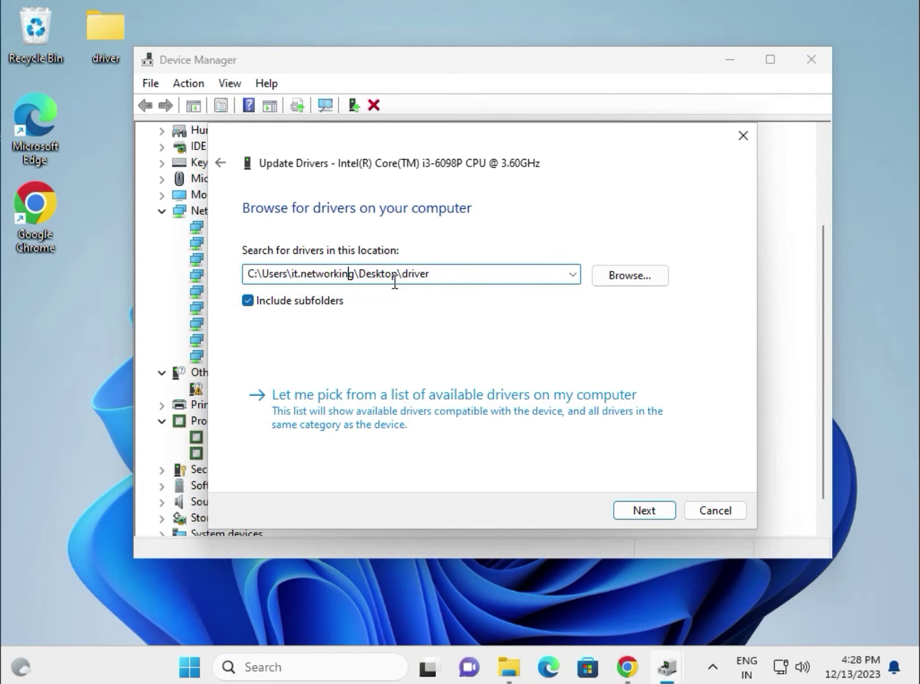
left_click(620, 278)
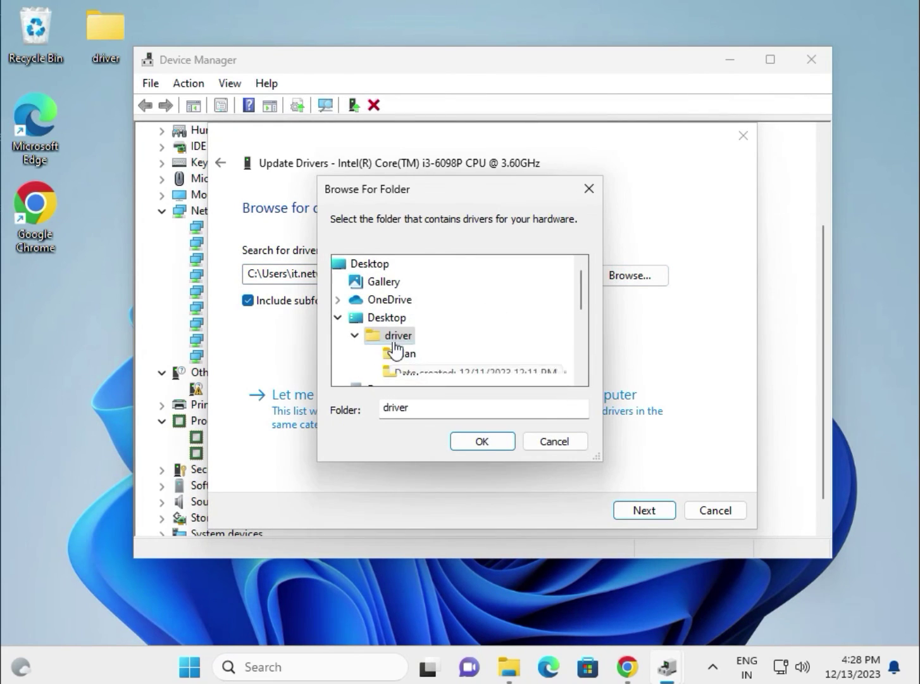
left_click(476, 442)
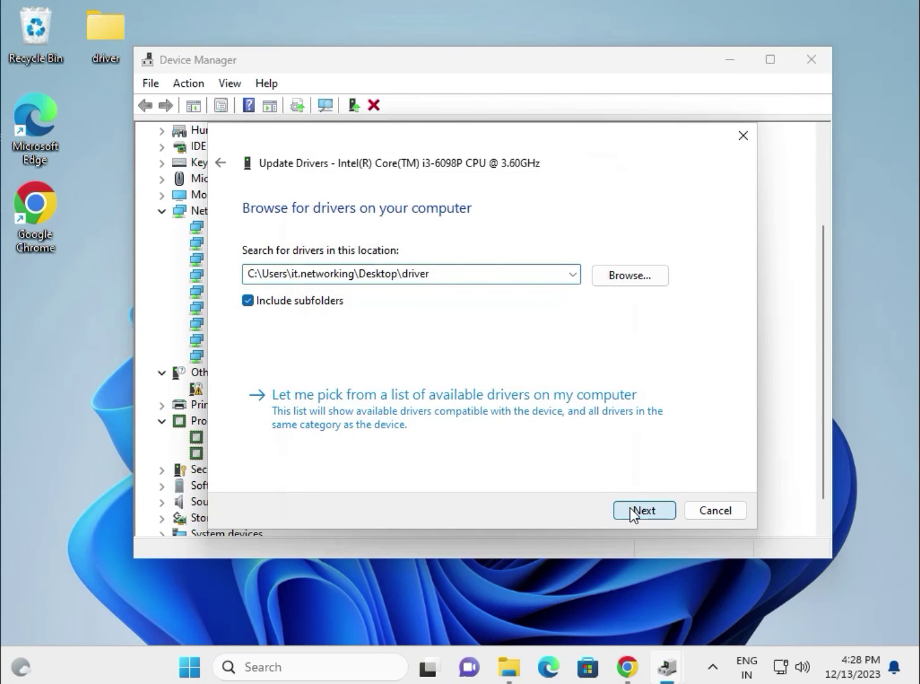
left_click(635, 511)
left_click(712, 510)
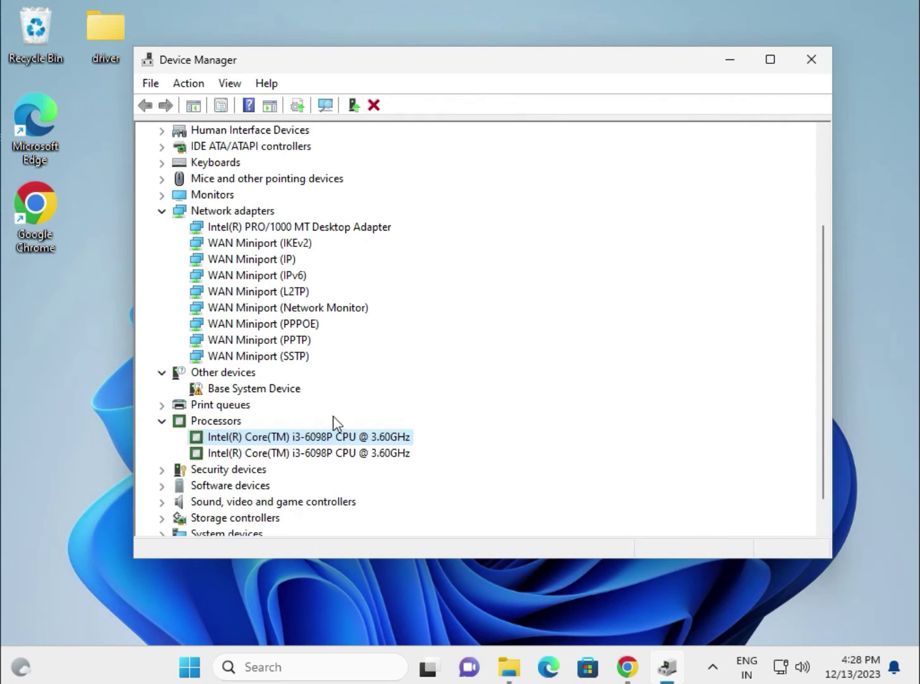
scroll(334, 423, "down", 1)
Expand Sound, video and game controllers and Universal Serial Bus controllers
left_click(162, 470)
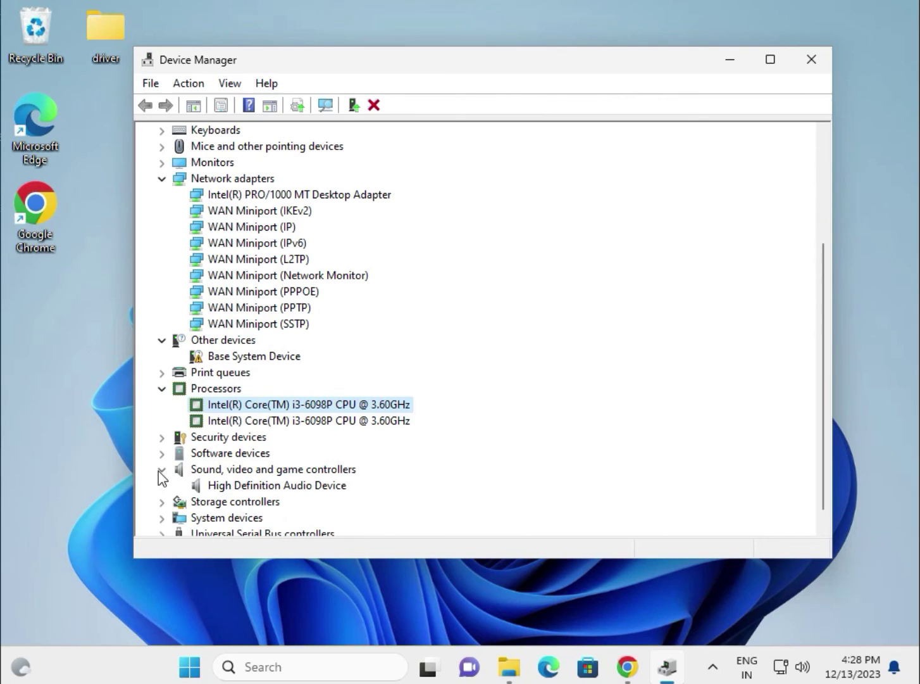
left_click(222, 487)
scroll(223, 489, "down", 1)
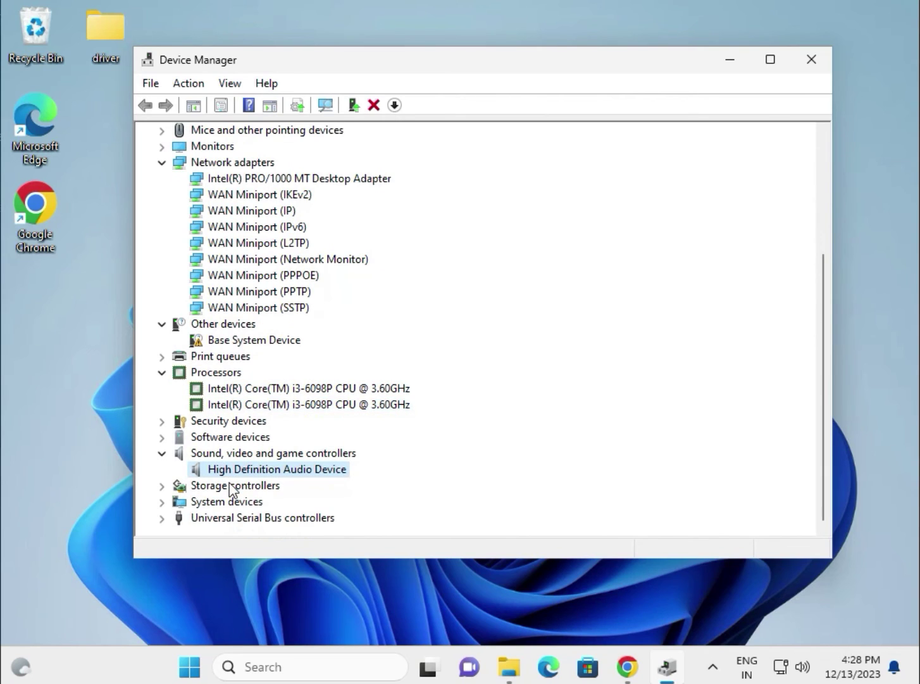
left_click(163, 519)
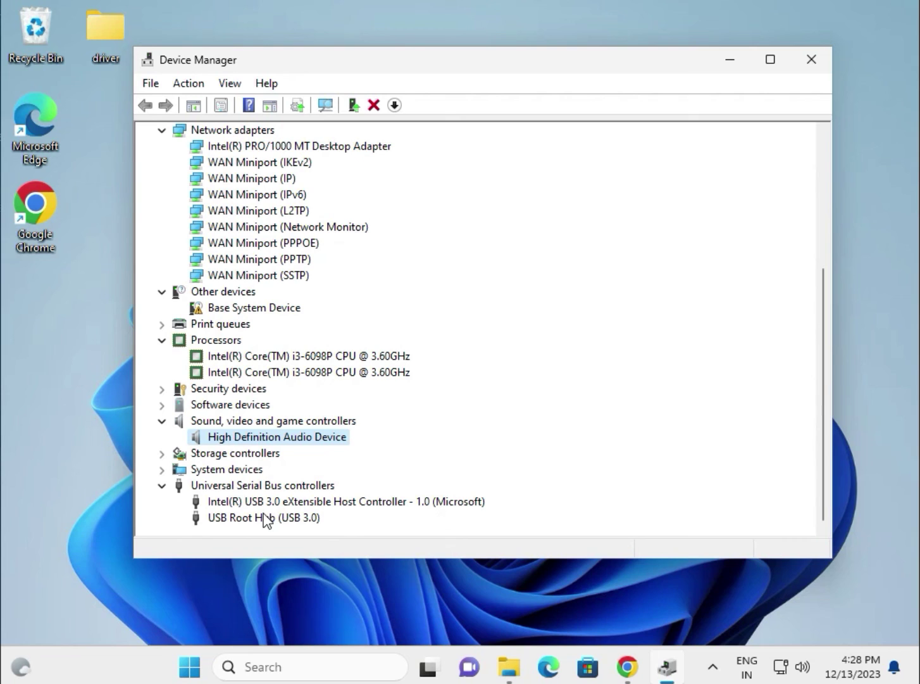
scroll(228, 468, "up", 3)
scroll(228, 468, "up", 2)
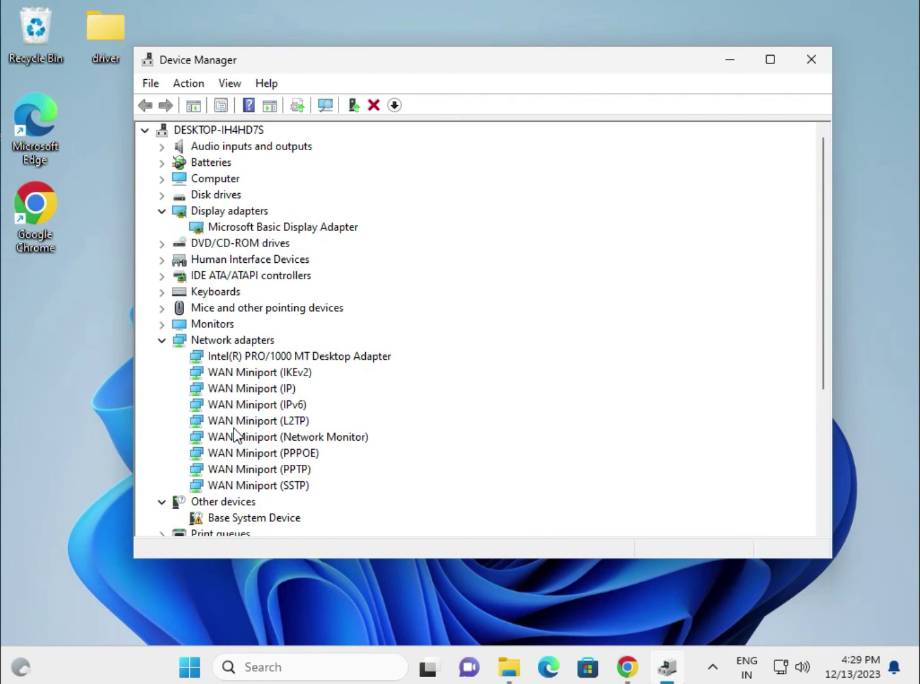
Review the updated display adapter, Intel network adapter and first Core i3 processor entries
left_click(234, 228)
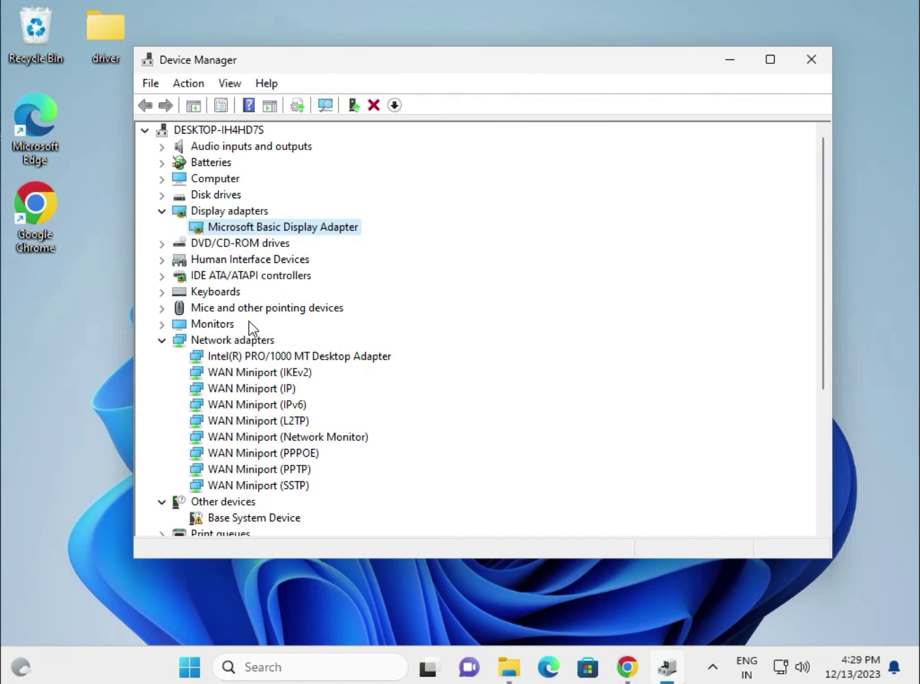
left_click(251, 357)
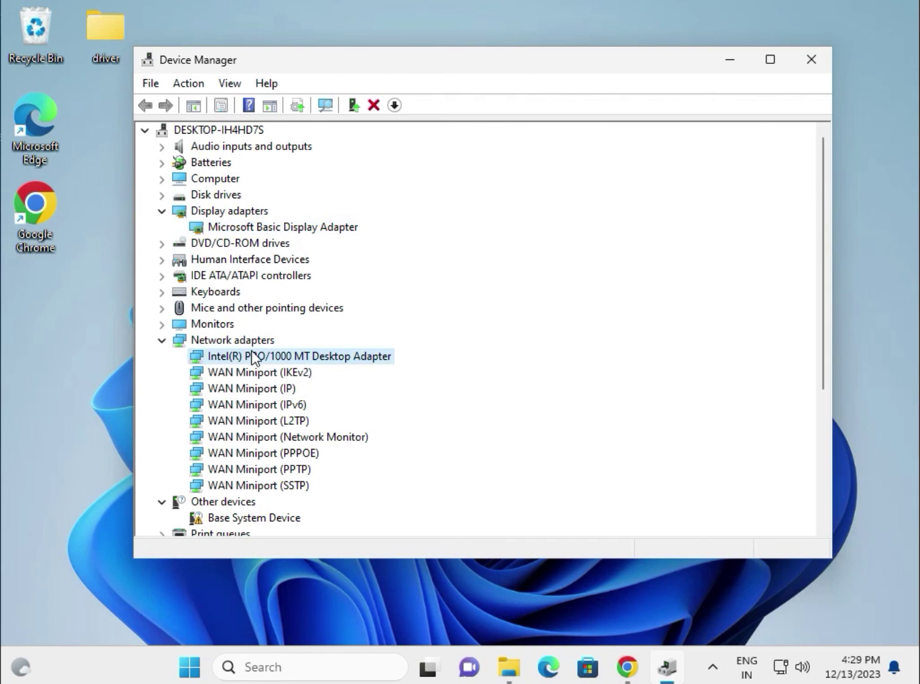
scroll(259, 354, "down", 1)
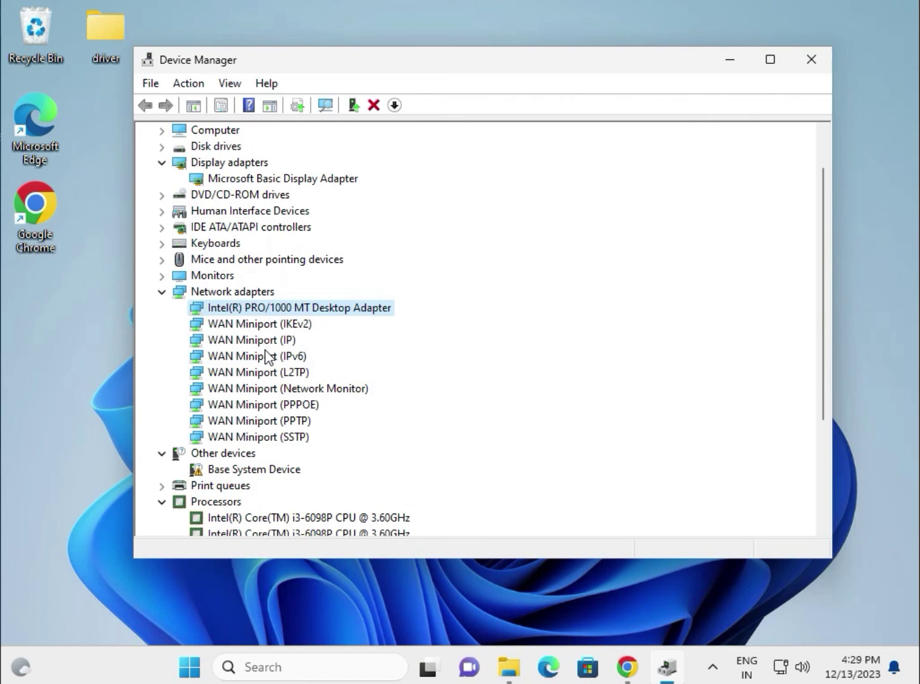
scroll(305, 424, "down", 1)
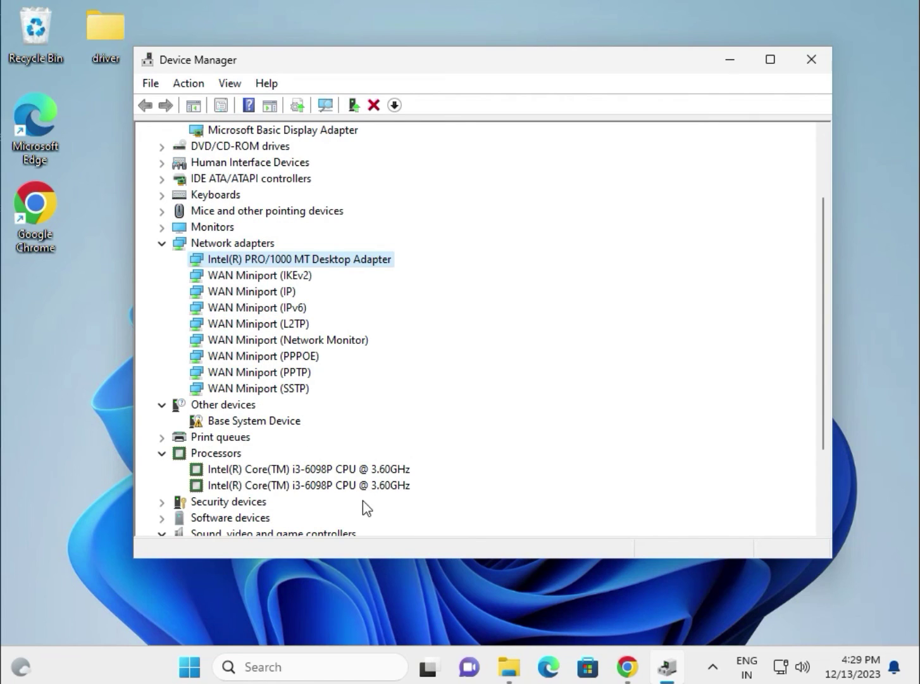
left_click(313, 470)
scroll(292, 511, "down", 1)
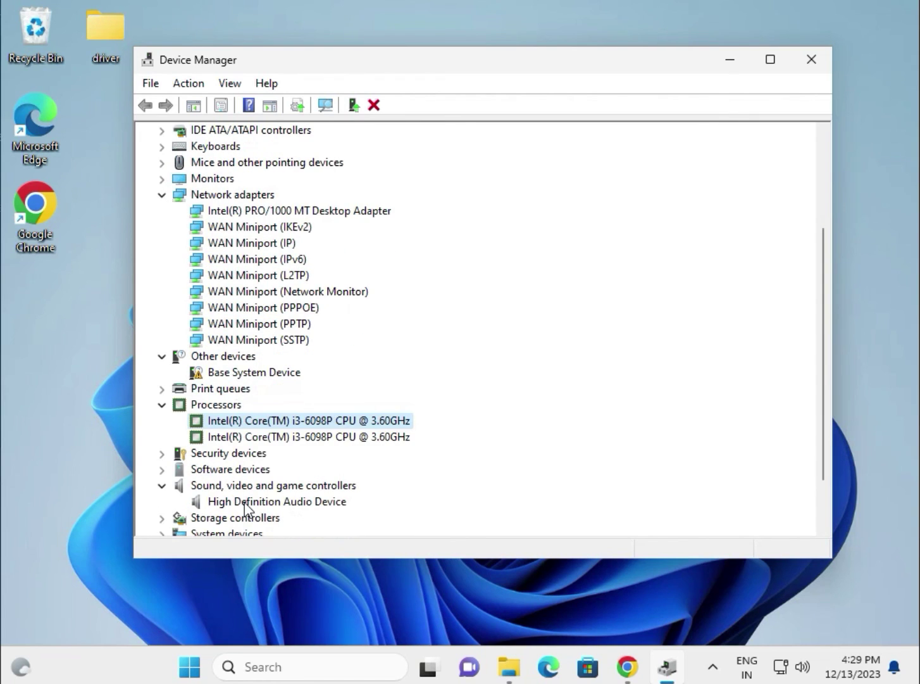